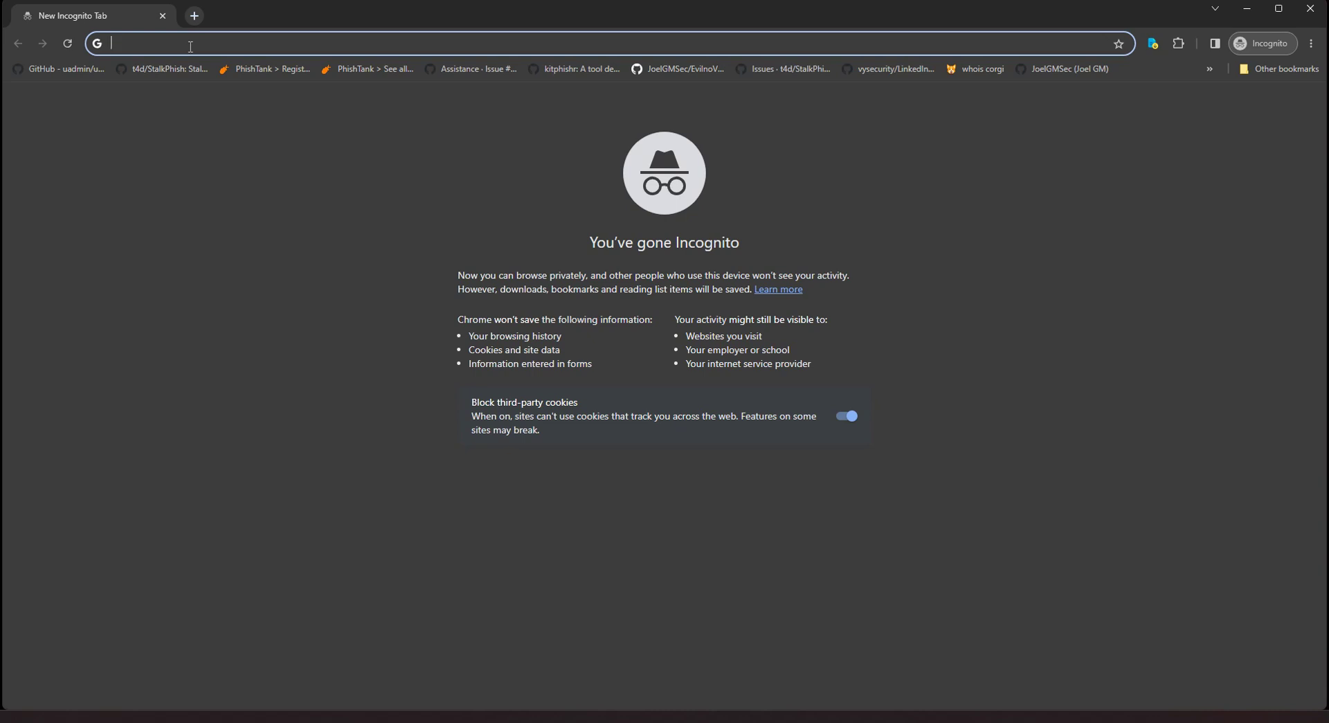
# - Search Google for 'unleashed flipper zero' and open the DarkFlippers/unleashed-firmware GitHub result
pyautogui.write('y')
pyautogui.press('BackSpace')
pyautogui.press('BackSpace')
pyautogui.write('unleas')
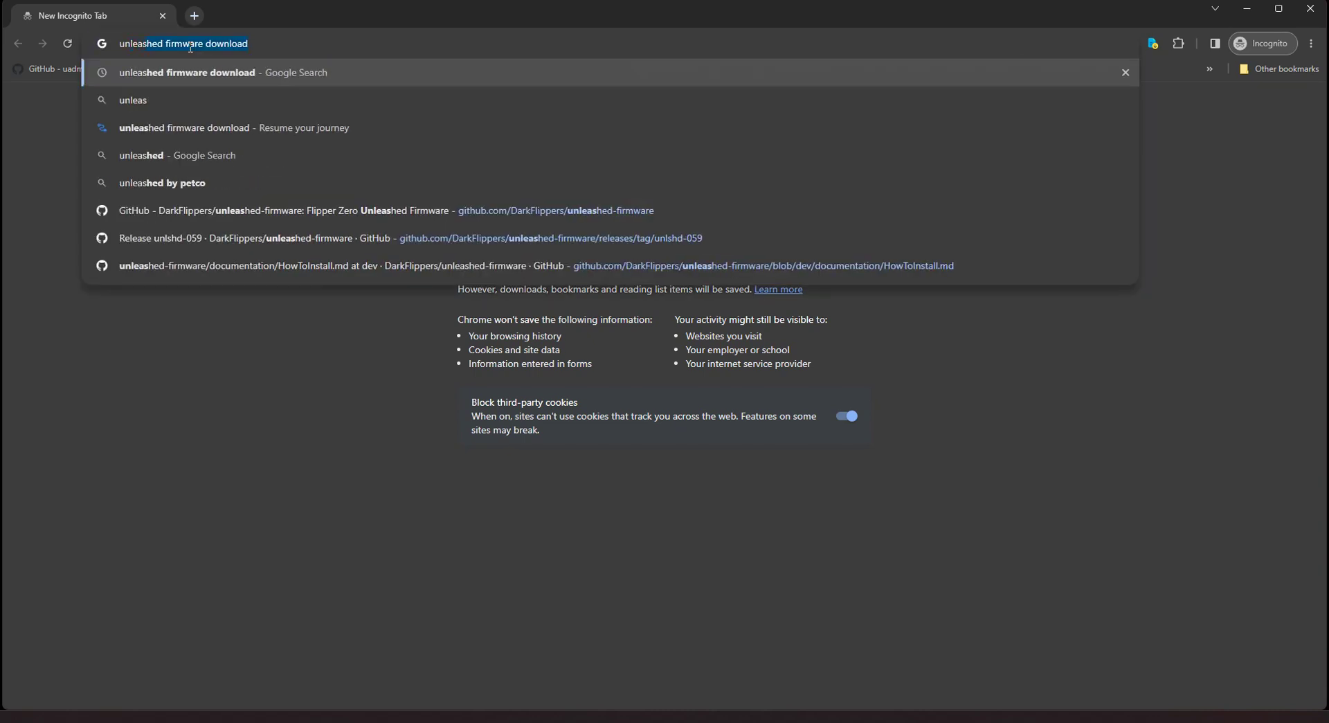
pyautogui.write('hed fli')
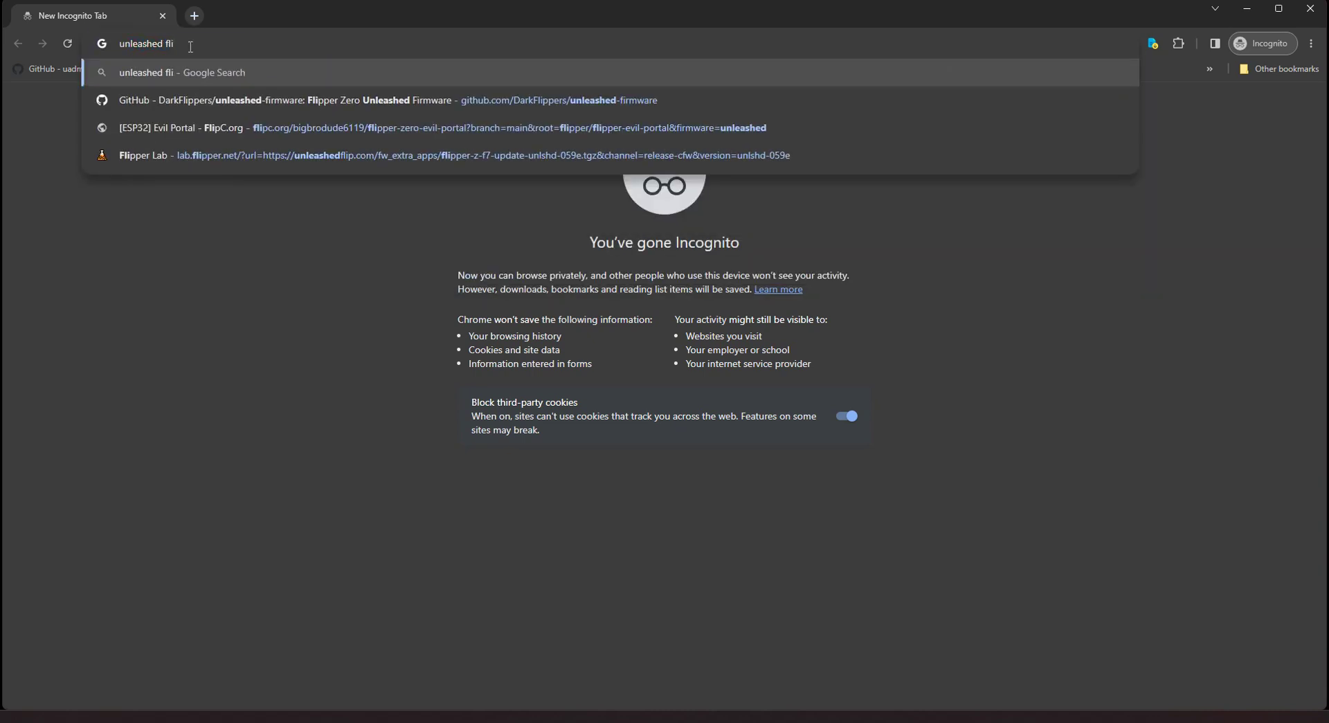
pyautogui.write('pper zer o')
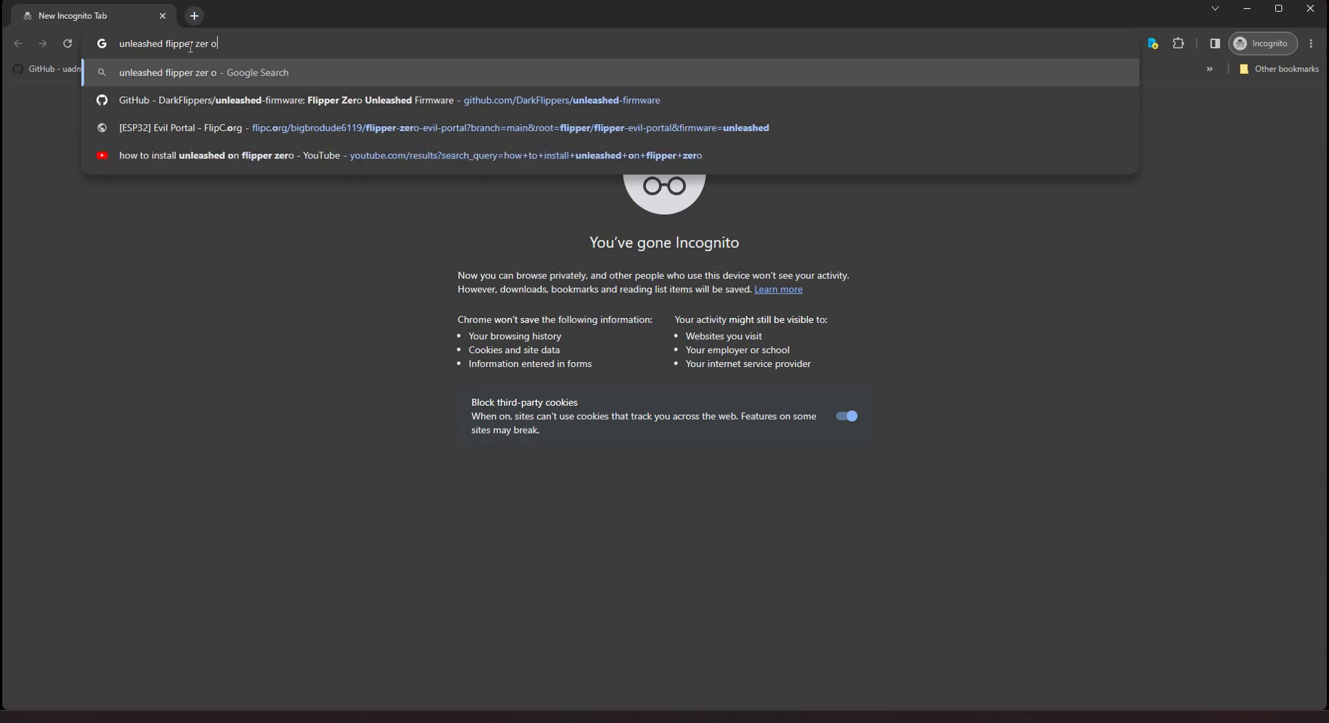
pyautogui.press('BackSpace')
pyautogui.press('BackSpace')
pyautogui.write('o')
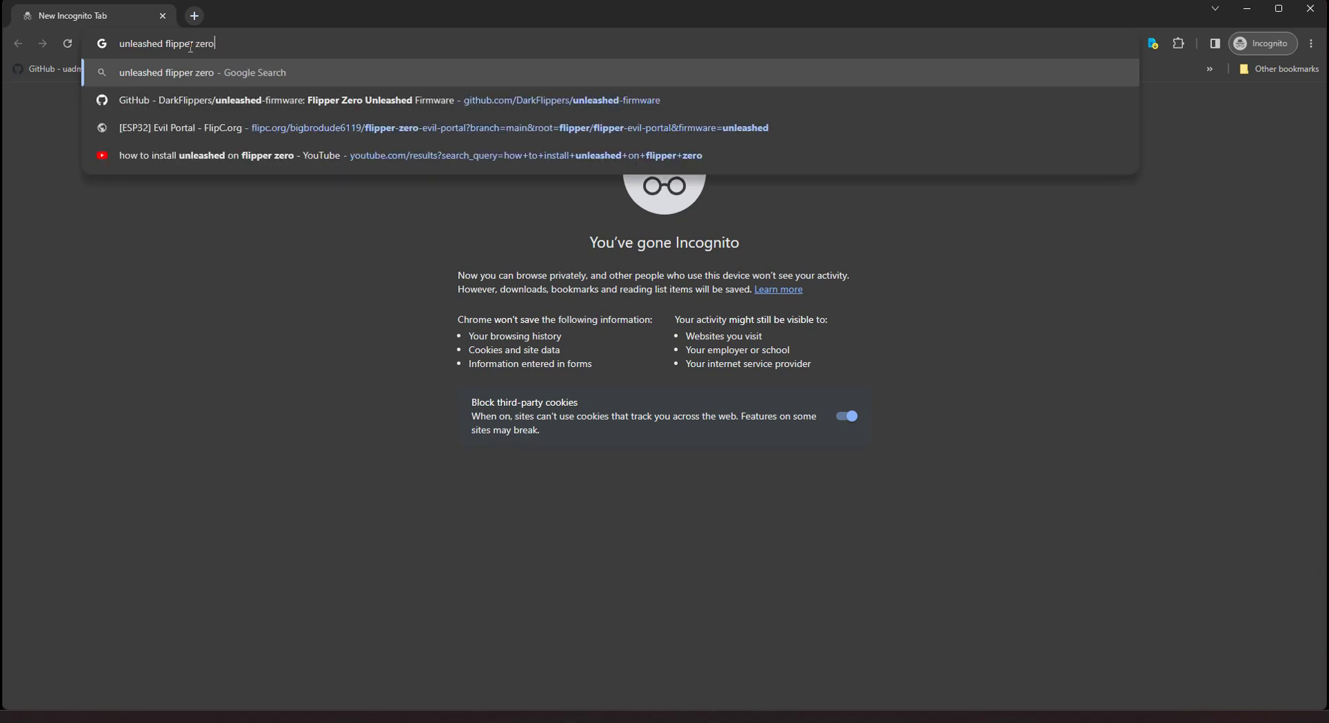
pyautogui.press('Return')
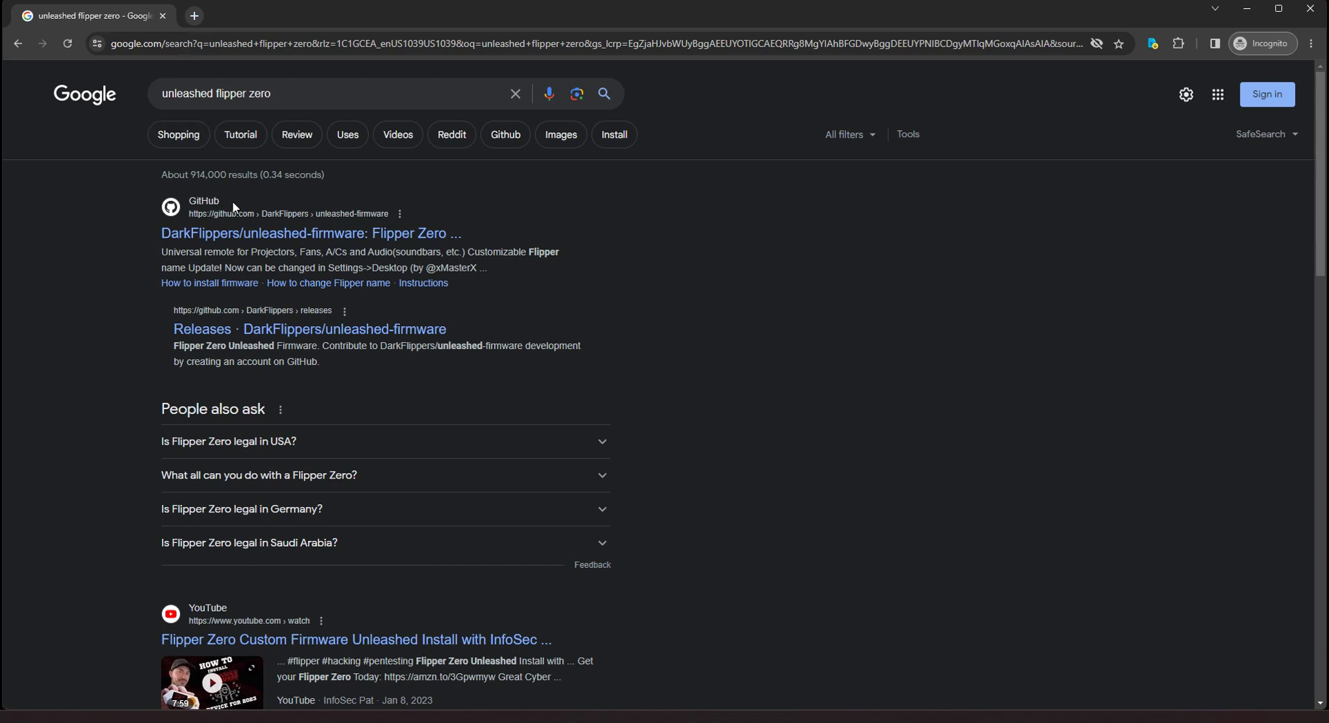
pyautogui.click(272, 234)
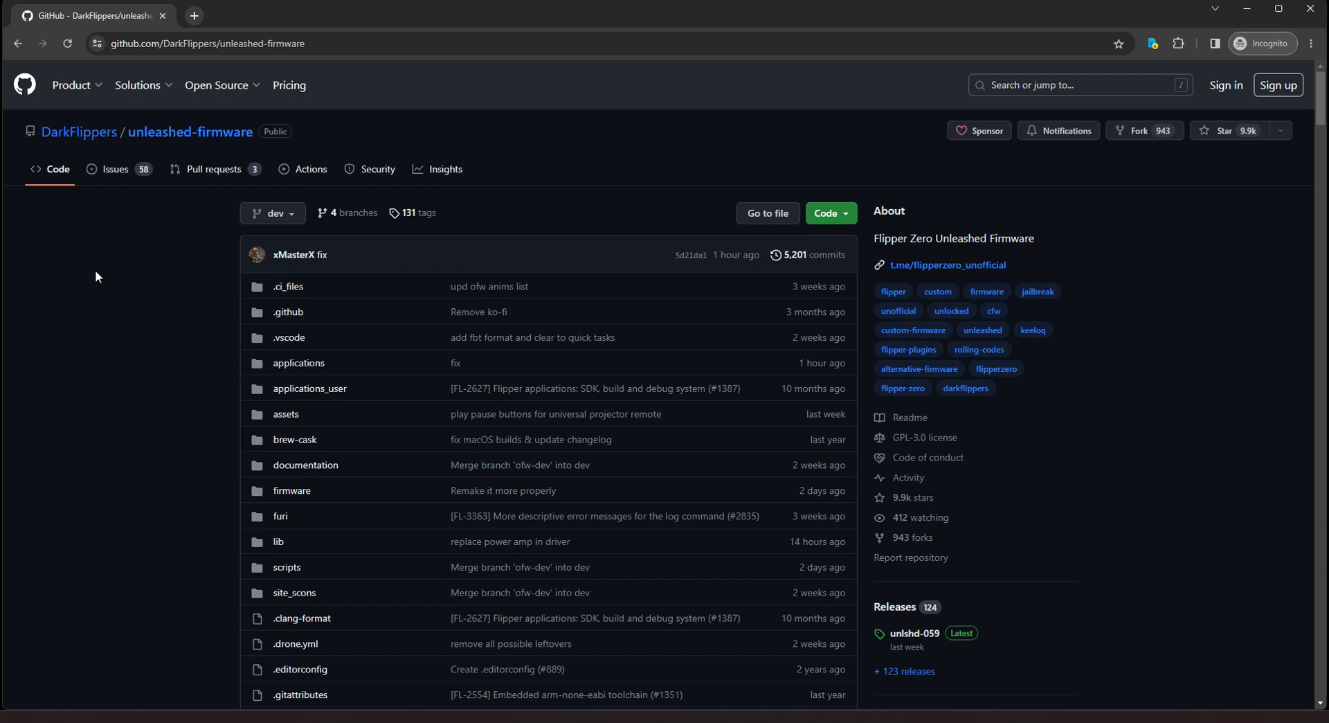
# - Scroll through the unleashed-firmware ReadMe down to the Instructions section listing the install guides
pyautogui.scroll(-15, 172, 353)
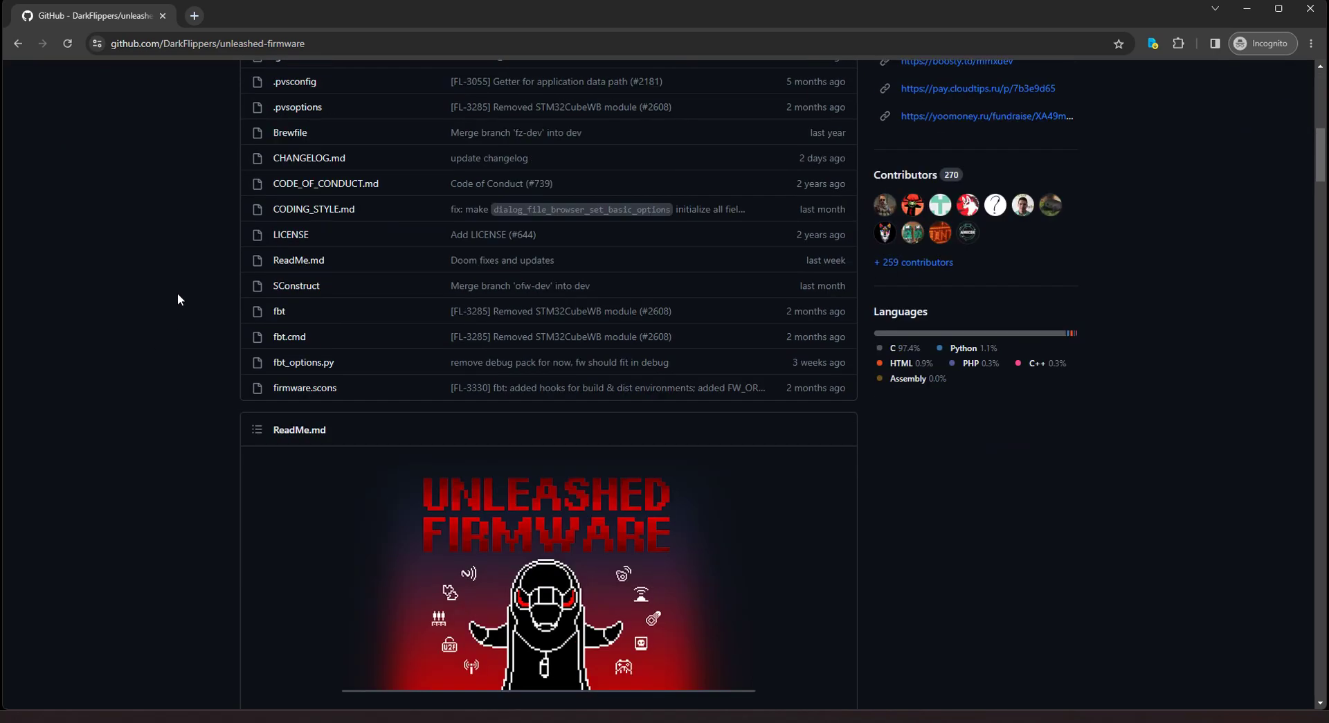
pyautogui.scroll(-5, 225, 327)
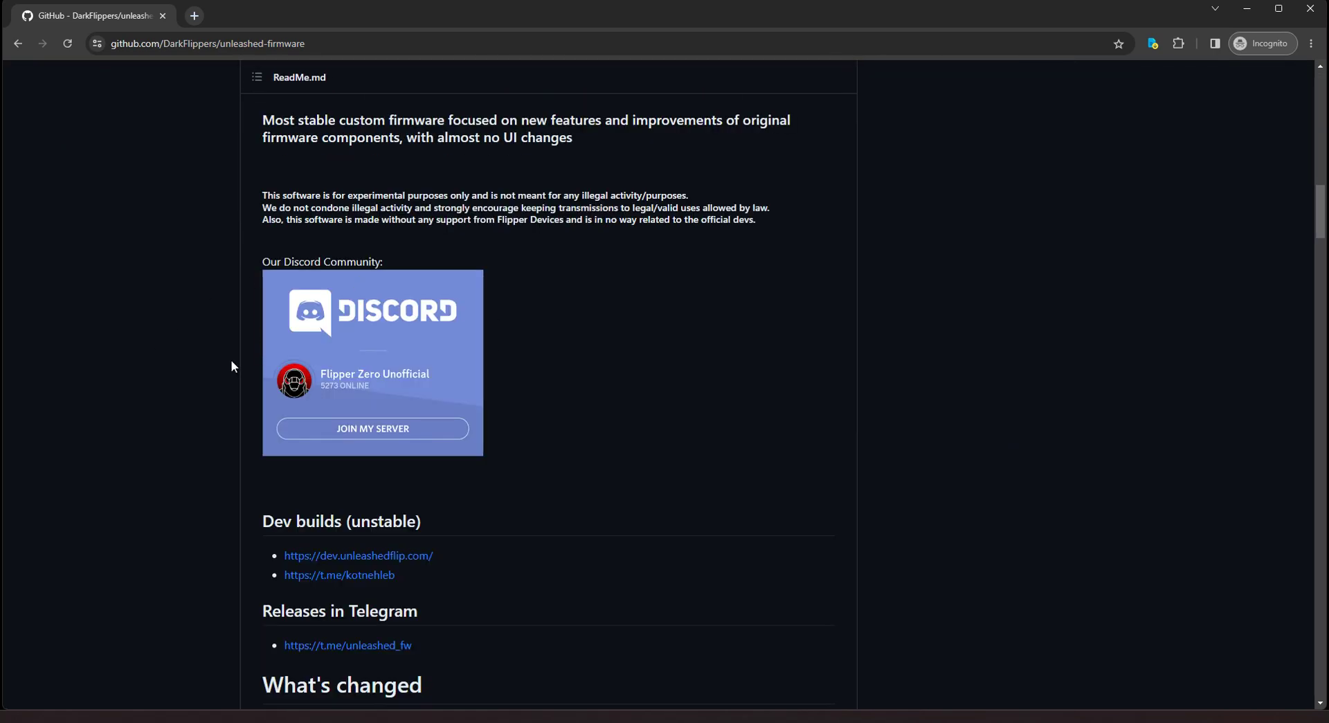
pyautogui.scroll(-6, 231, 366)
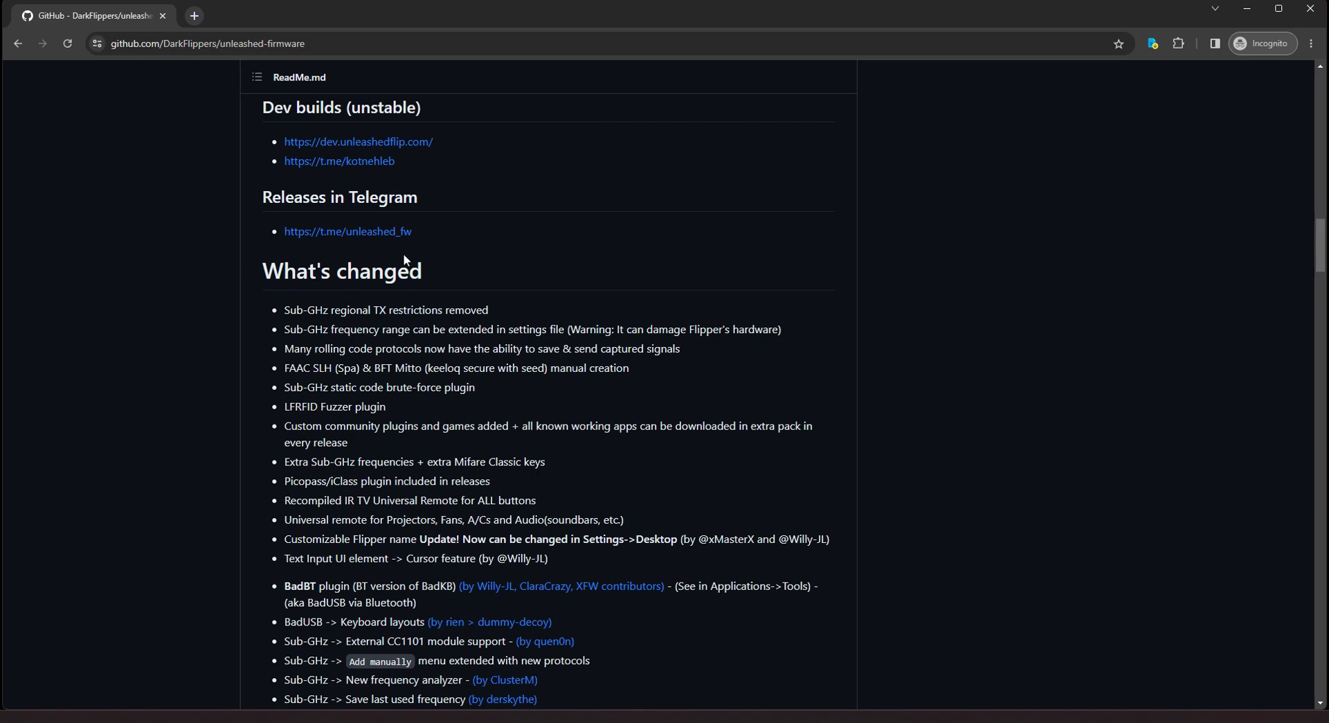
pyautogui.scroll(-5, 328, 485)
pyautogui.scroll(-8, 328, 480)
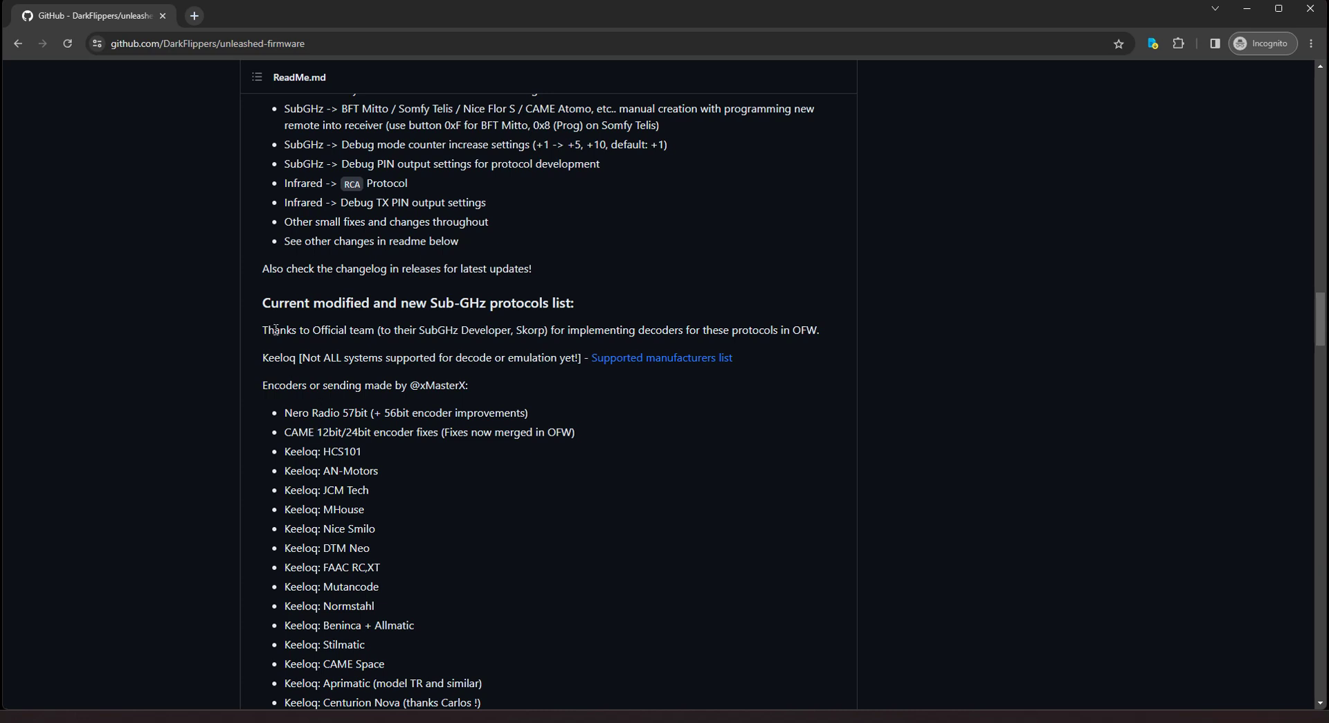
pyautogui.scroll(-5, 223, 382)
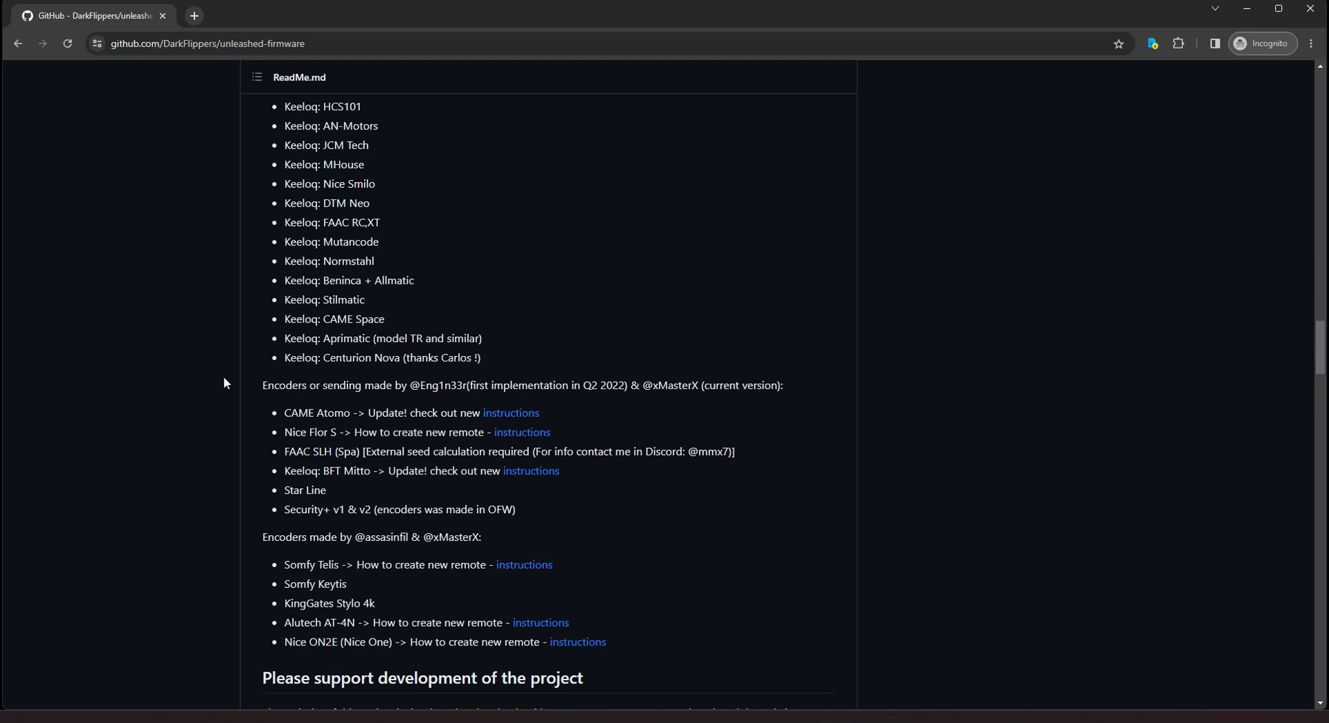
pyautogui.scroll(5, 223, 382)
pyautogui.scroll(8, 224, 378)
pyautogui.scroll(-3, 223, 377)
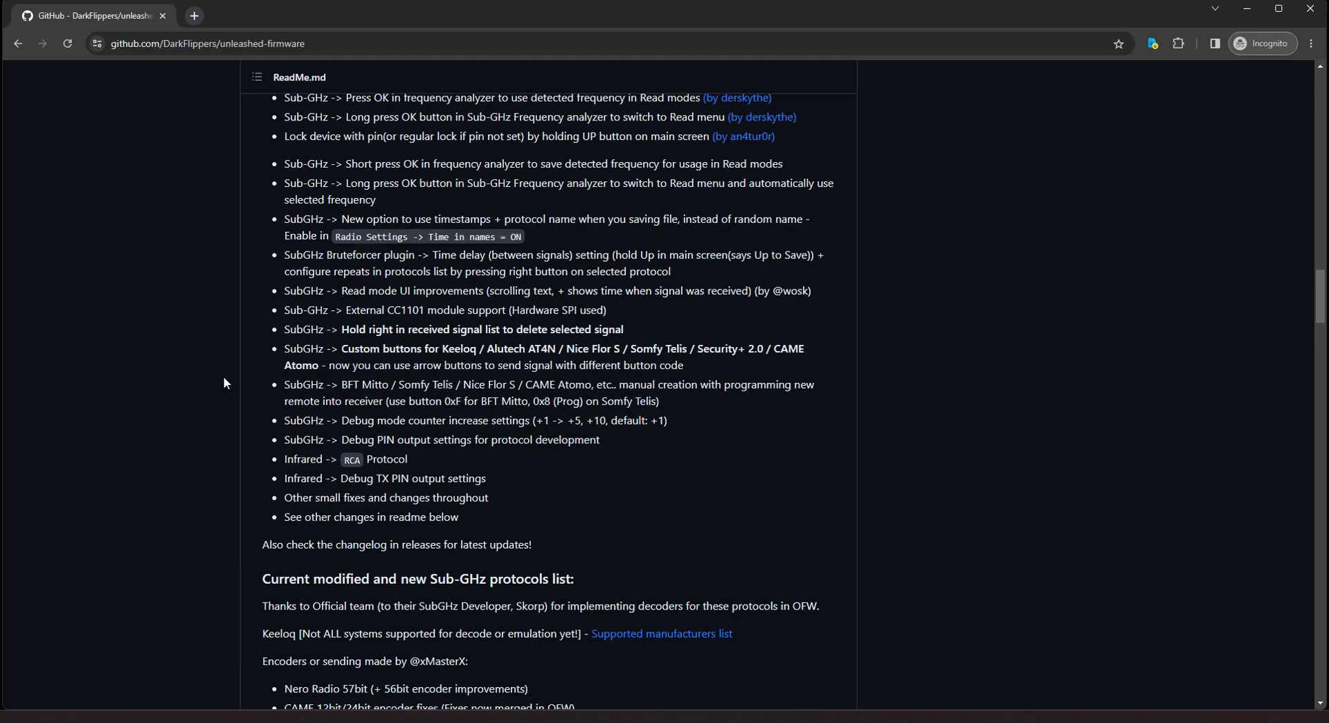
pyautogui.scroll(9, 226, 376)
pyautogui.scroll(16, 227, 380)
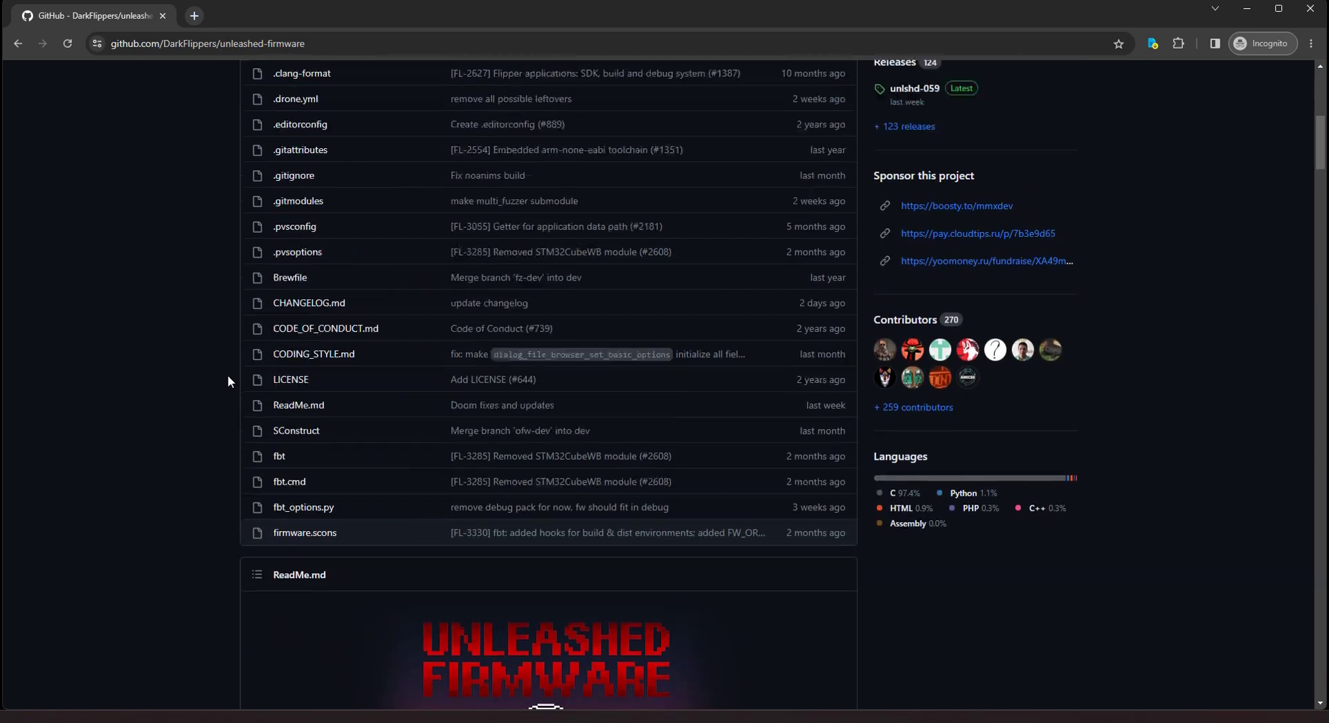
pyautogui.scroll(-3, 227, 381)
pyautogui.scroll(-4, 229, 381)
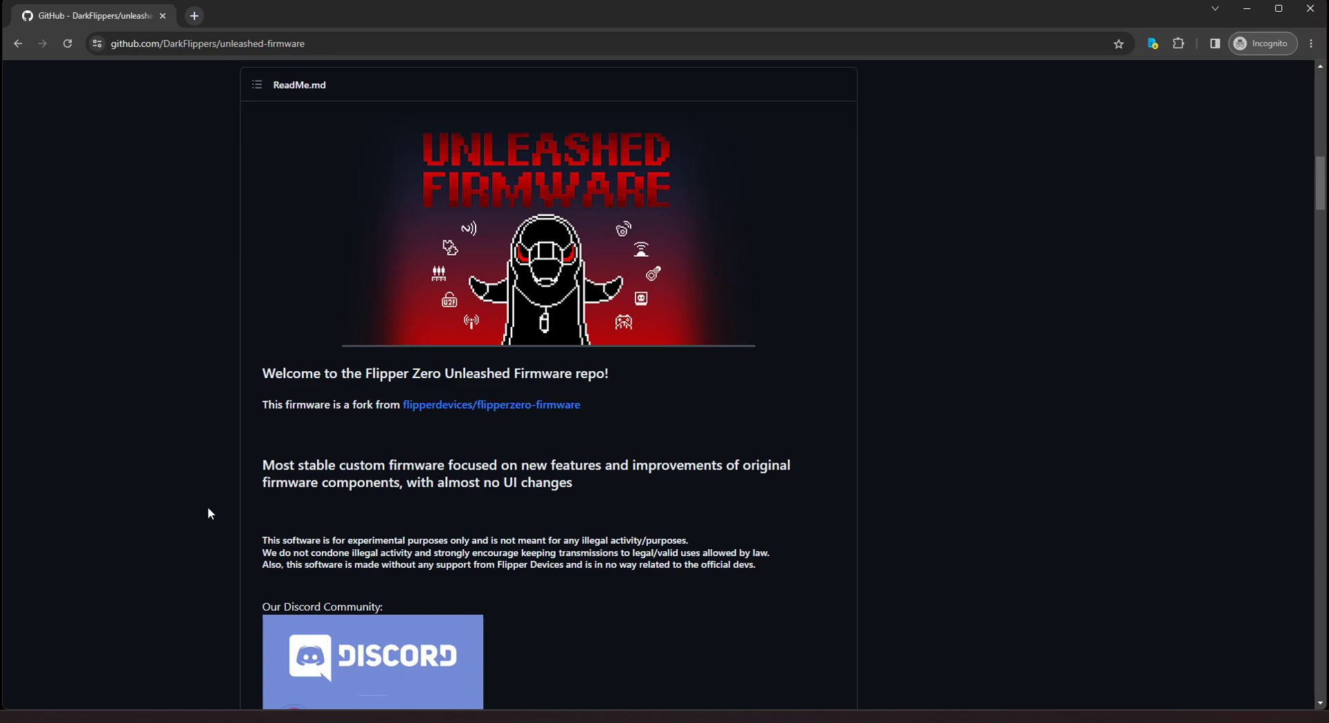
pyautogui.scroll(-7, 207, 509)
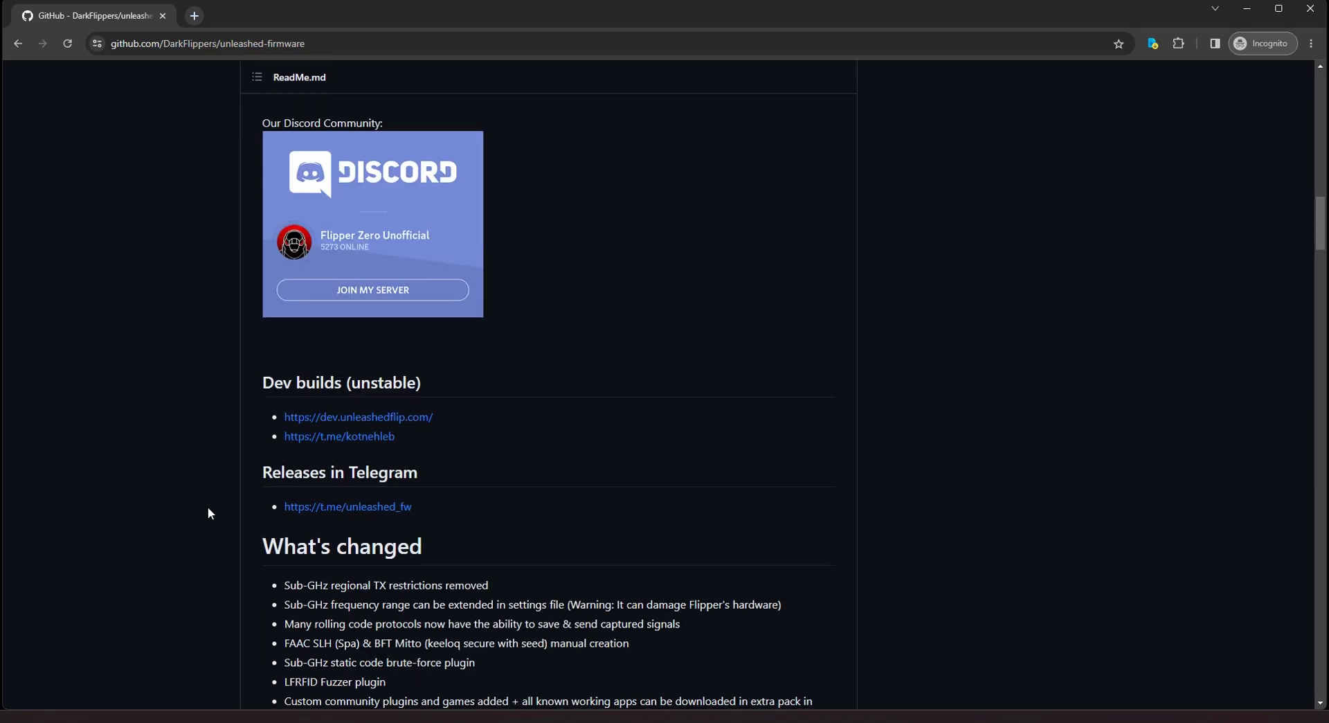
pyautogui.scroll(-5, 208, 508)
pyautogui.scroll(-20, 208, 511)
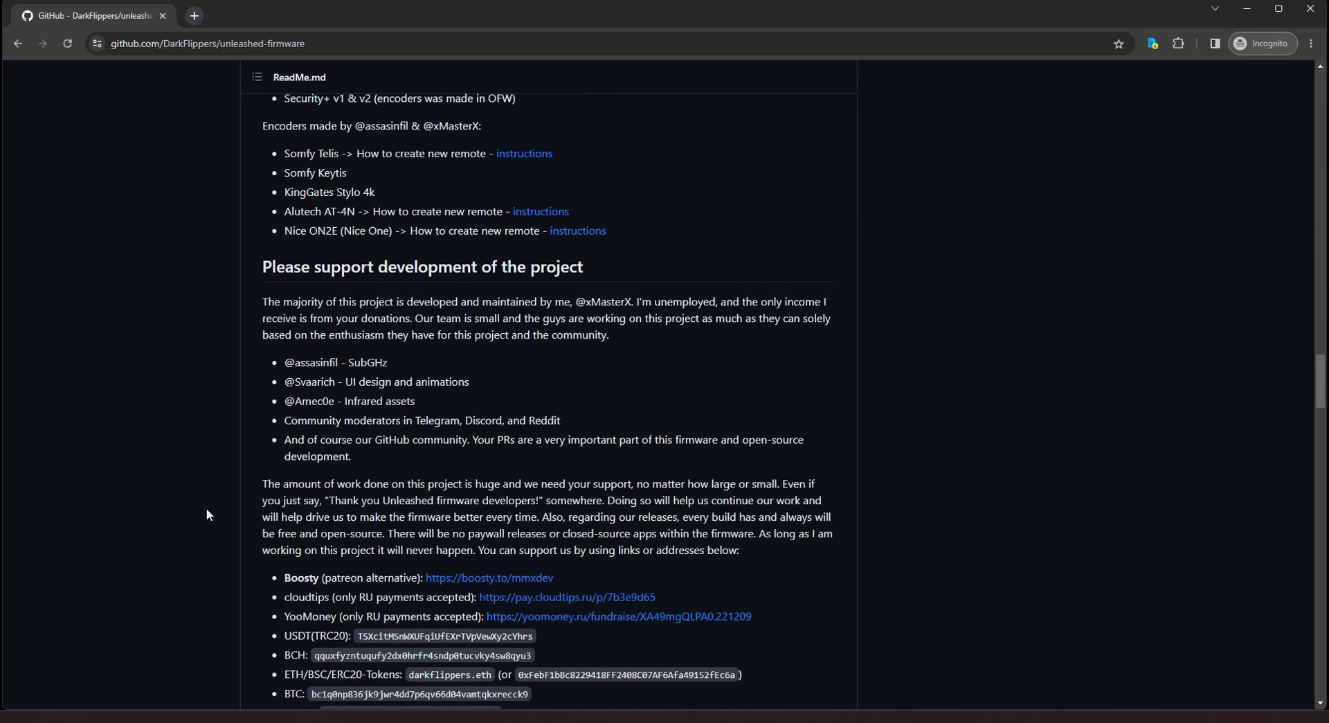
pyautogui.scroll(-20, 206, 509)
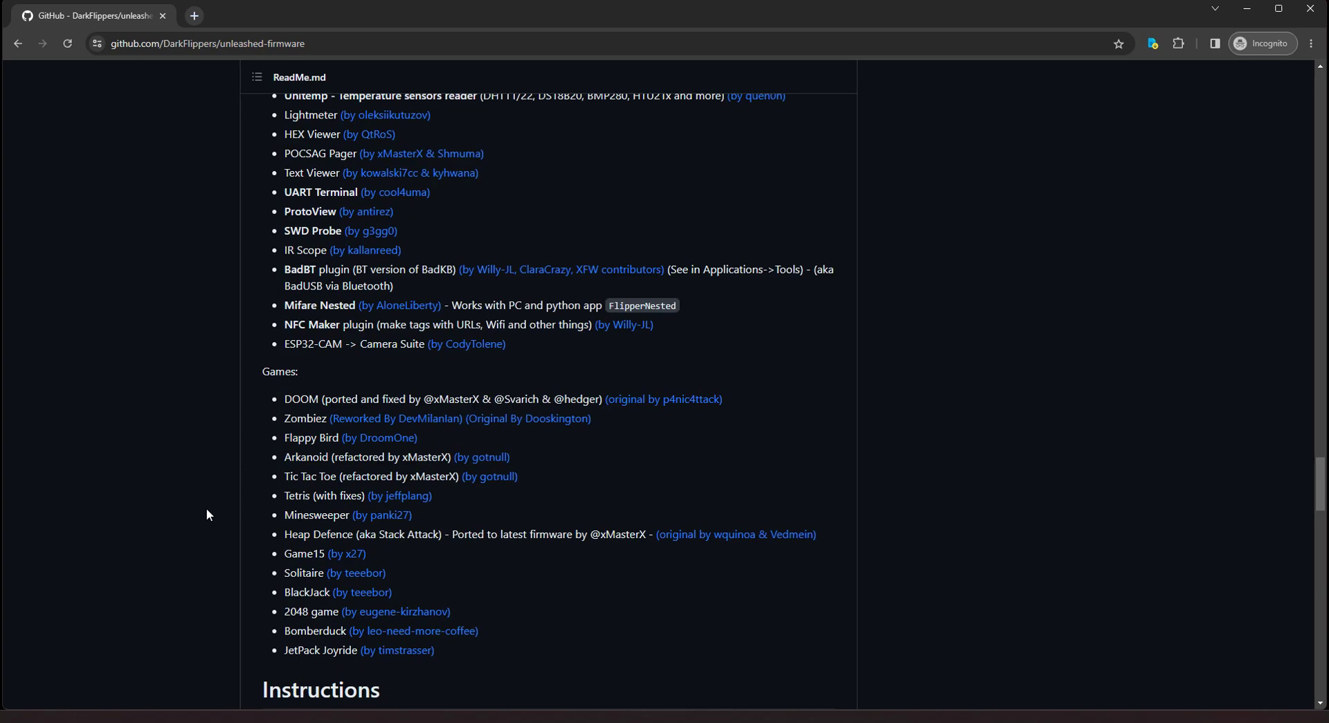
pyautogui.scroll(-1, 207, 508)
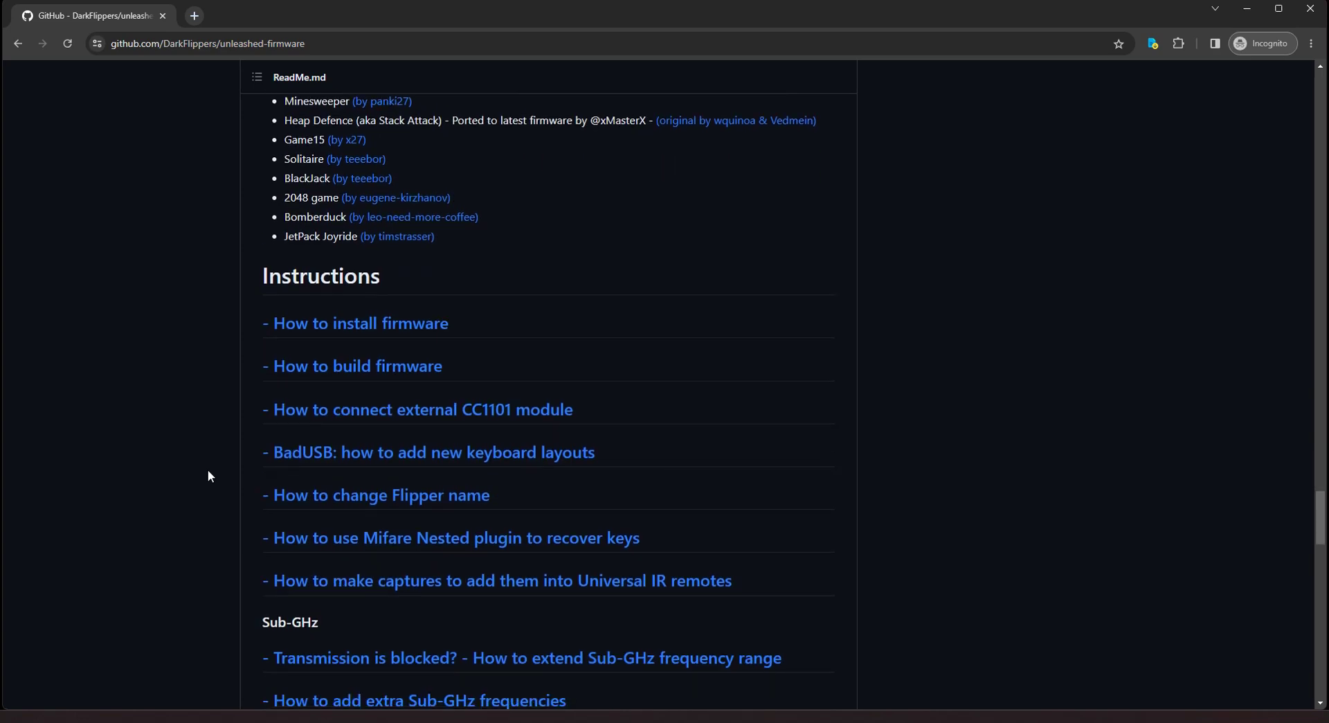
# - Open the 'How to install firmware' guide and highlight its 'With Web Updater' heading
pyautogui.click(375, 334)
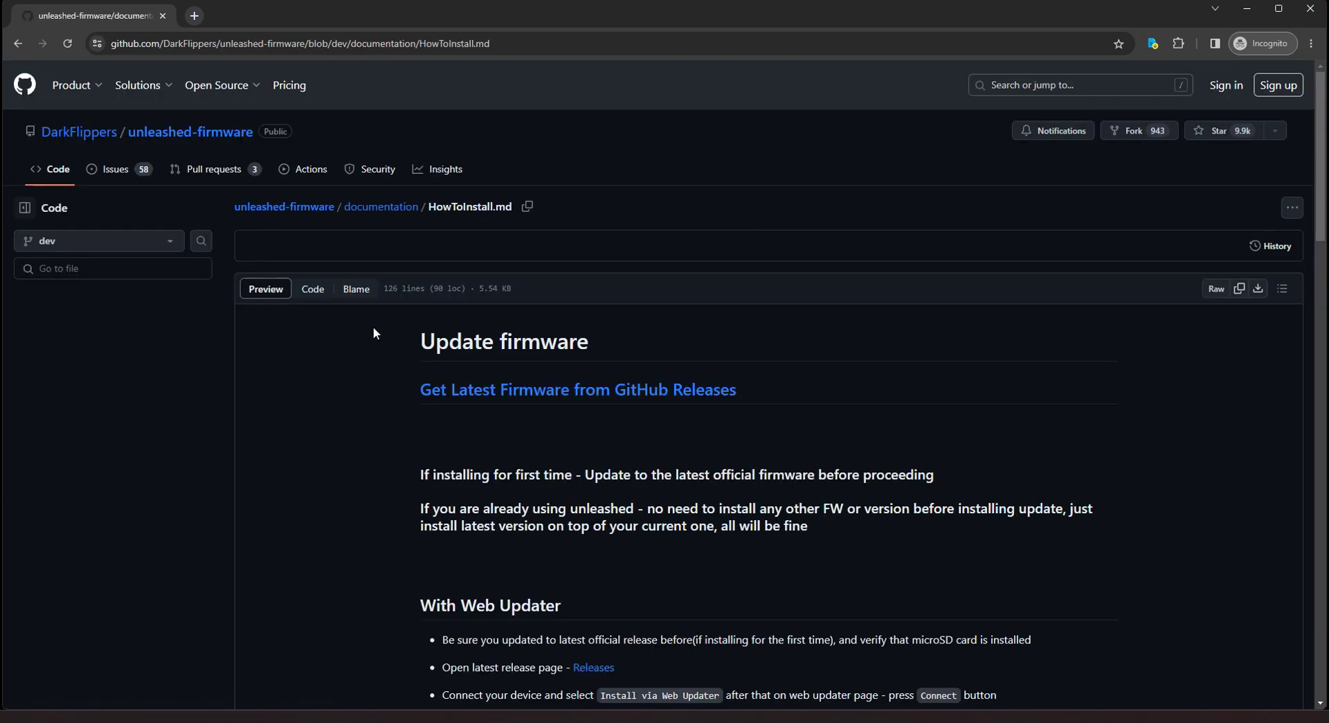
pyautogui.scroll(-3, 356, 426)
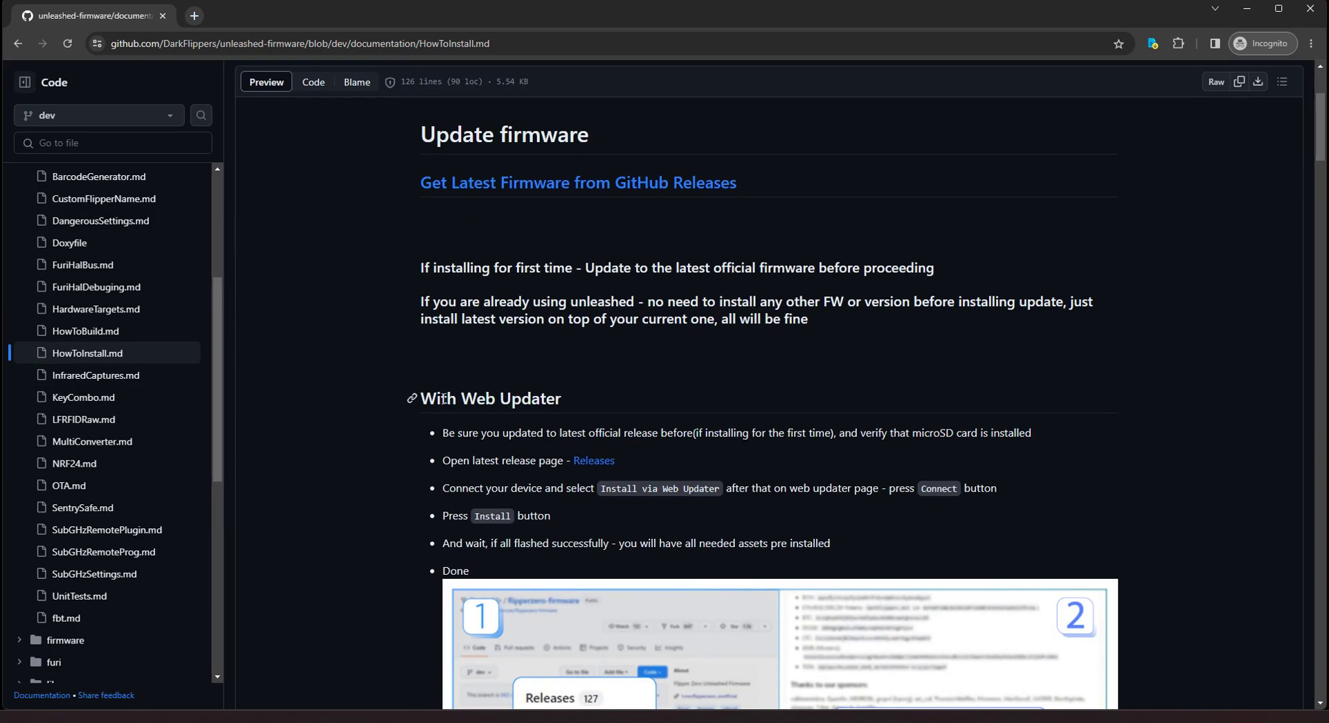
pyautogui.moveTo(563, 400); pyautogui.dragTo(423, 399)
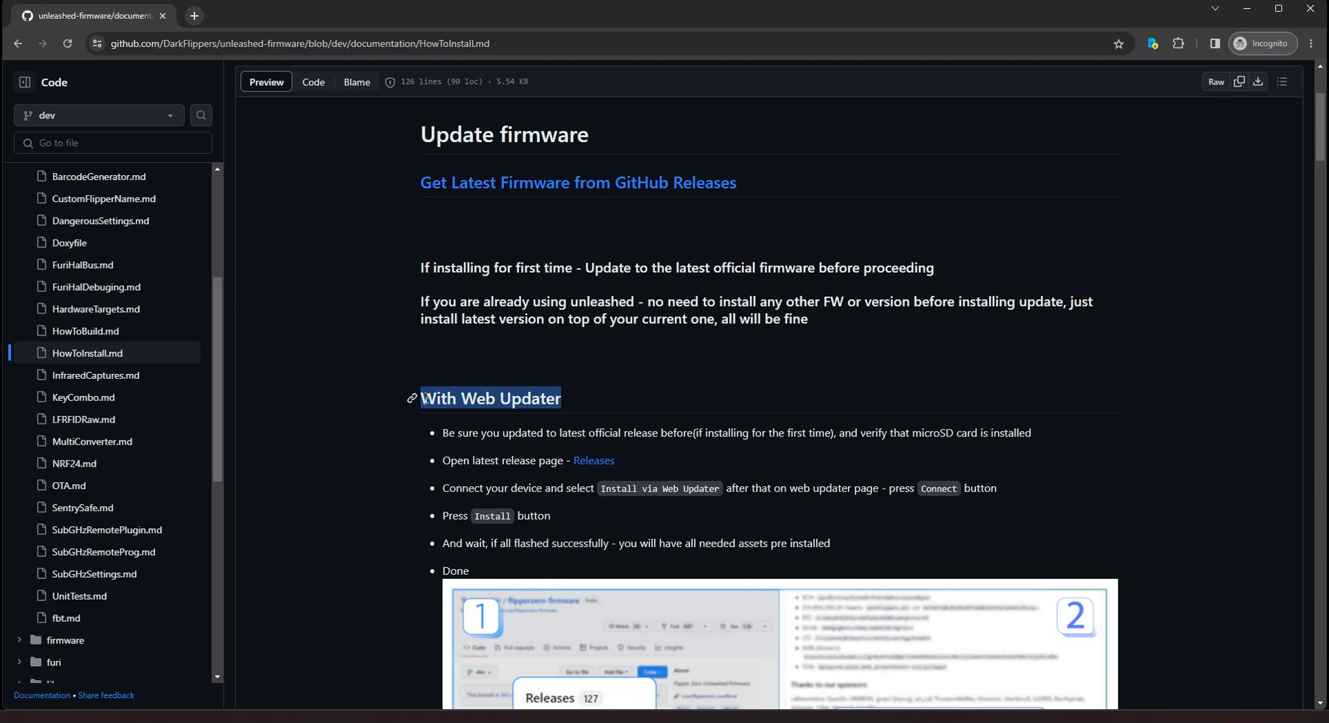
# - Open the Releases link in a new tab and switch to the unlshd-059 release page
pyautogui.scroll(-5, 371, 446)
pyautogui.scroll(5, 371, 446)
pyautogui.rightClick(586, 458)
pyautogui.click(625, 468)
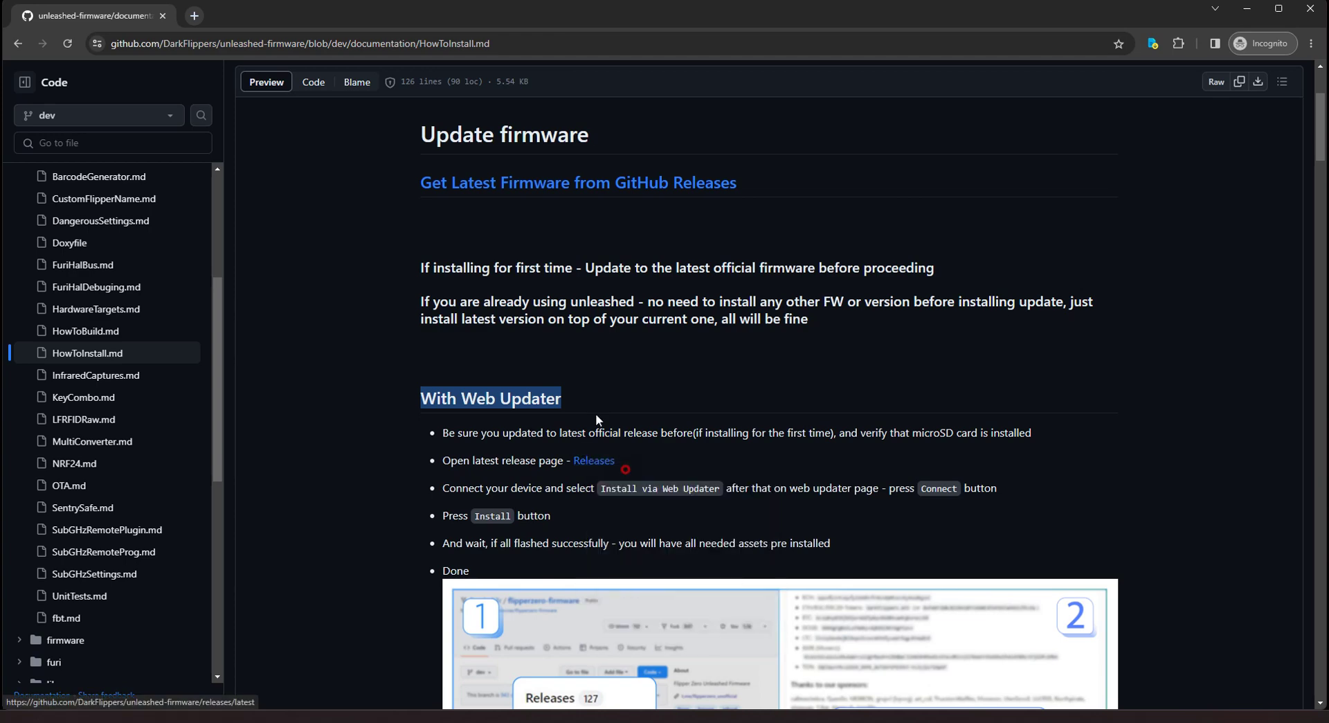
pyautogui.click(264, 20)
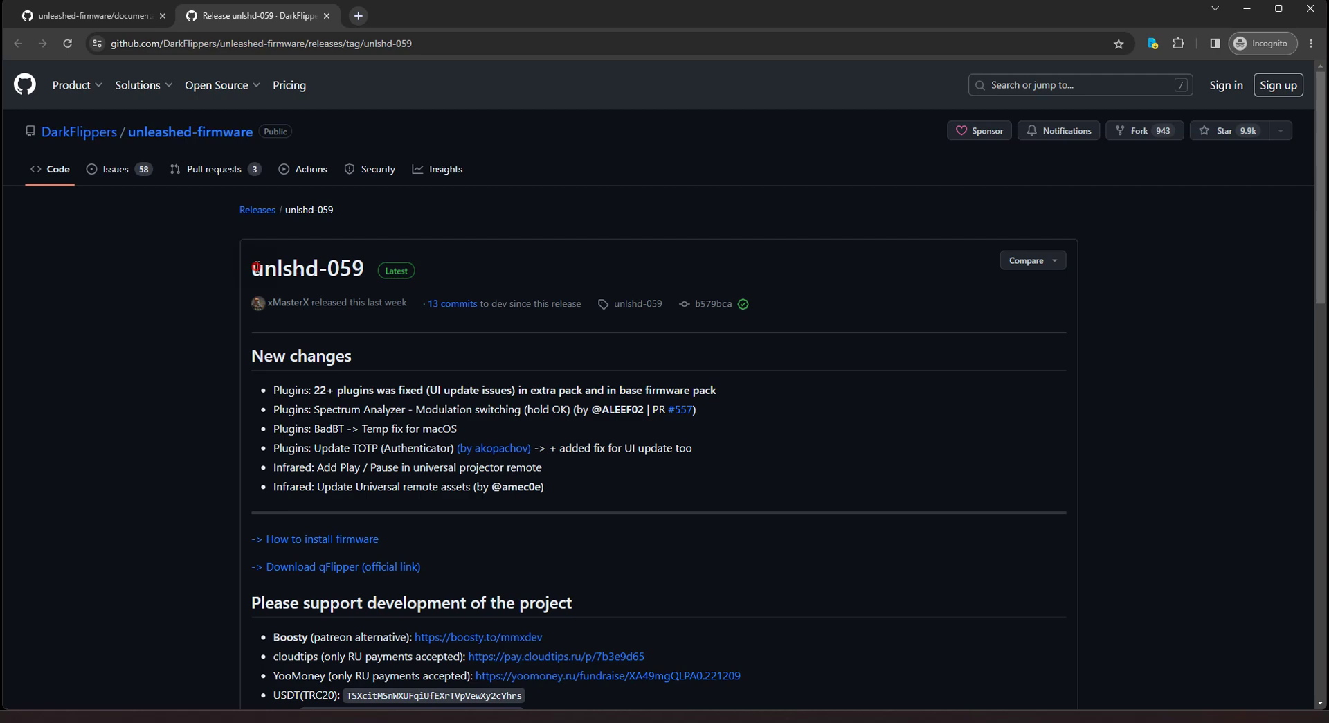
# - Launch the Web Updater for the unlshd-059 'Version with Extra apps' build
pyautogui.moveTo(255, 267); pyautogui.dragTo(318, 269)
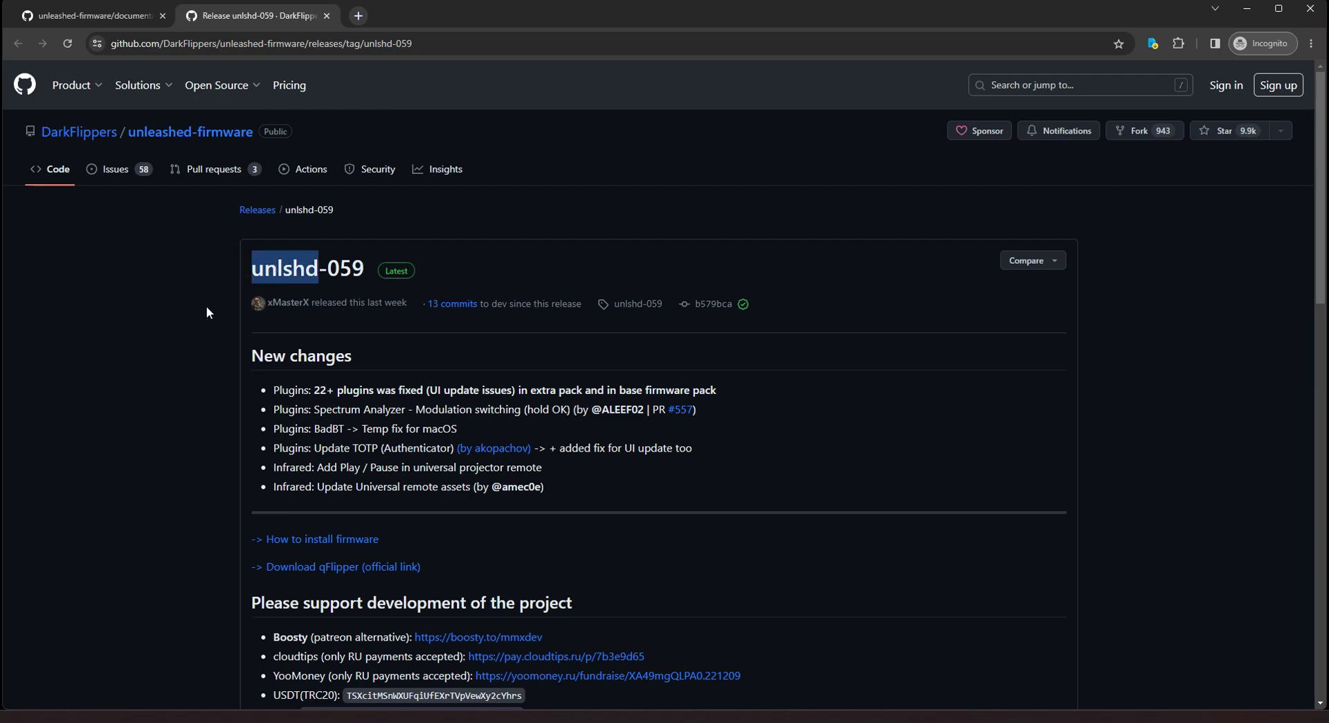
pyautogui.scroll(-4, 202, 353)
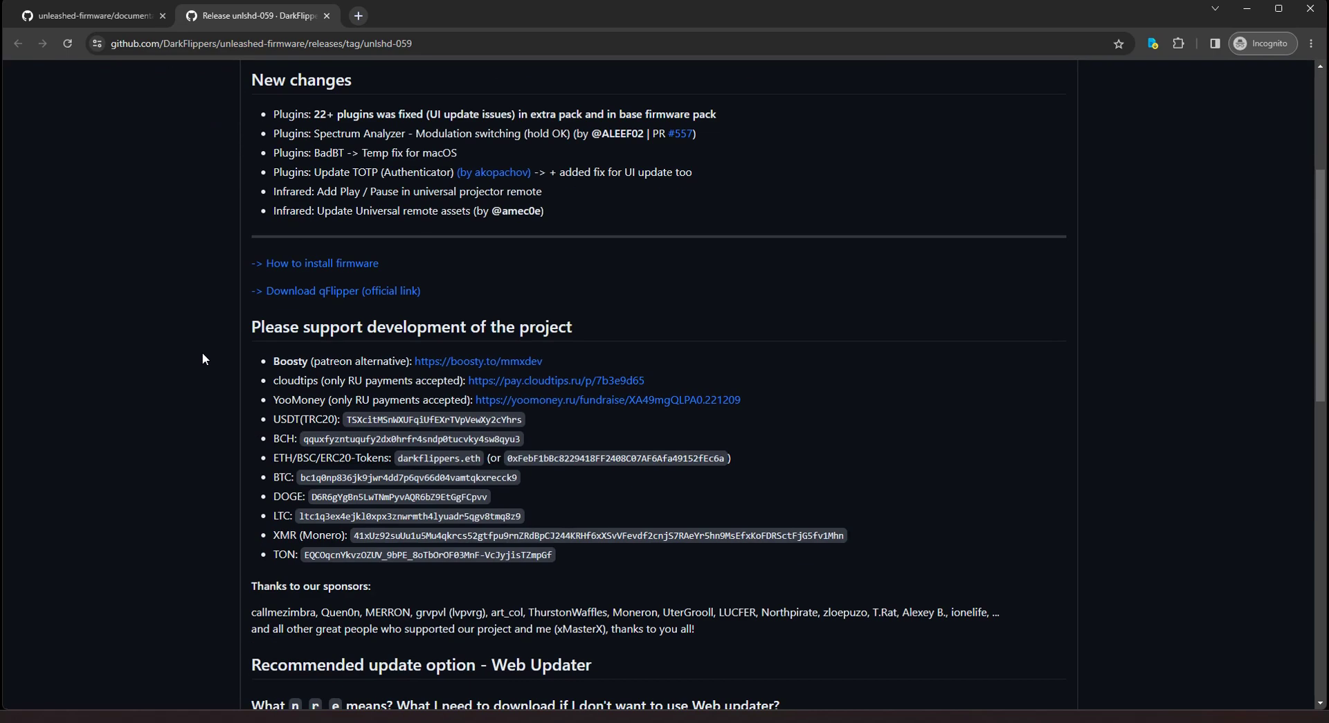
pyautogui.scroll(-4, 202, 353)
pyautogui.scroll(-8, 203, 358)
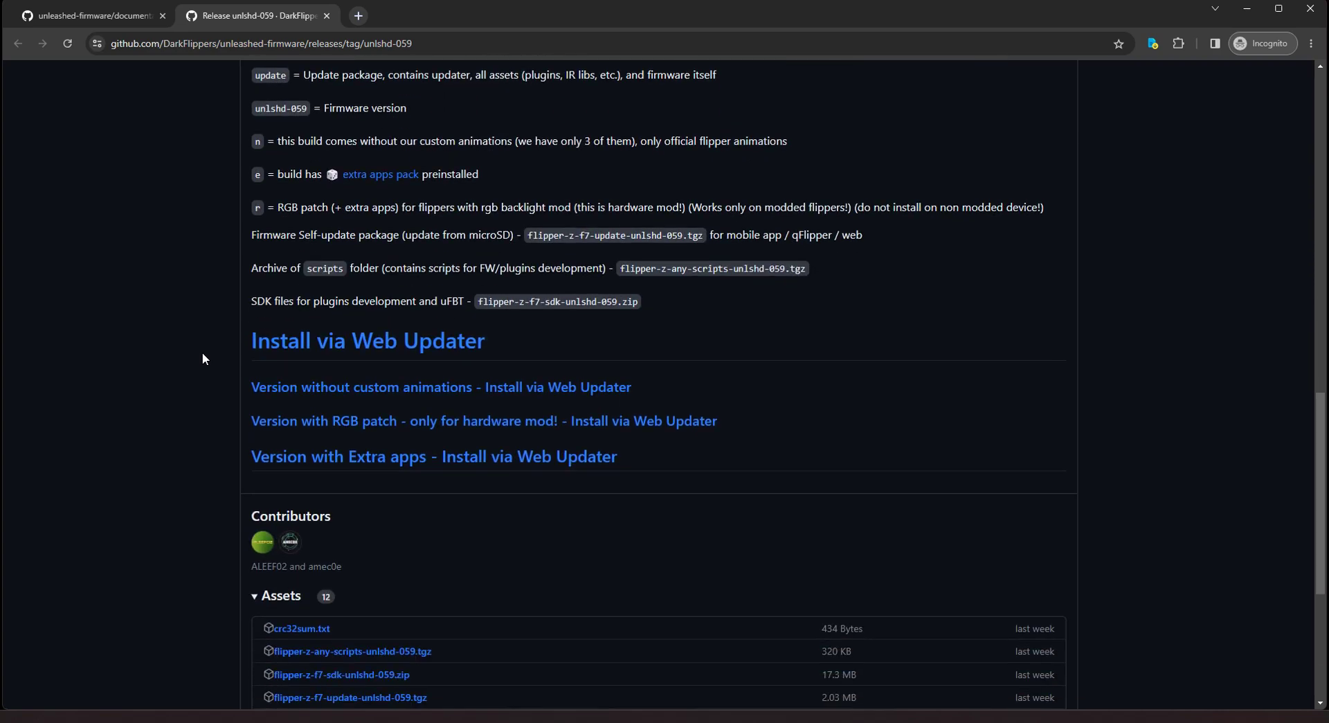
pyautogui.scroll(-3, 259, 291)
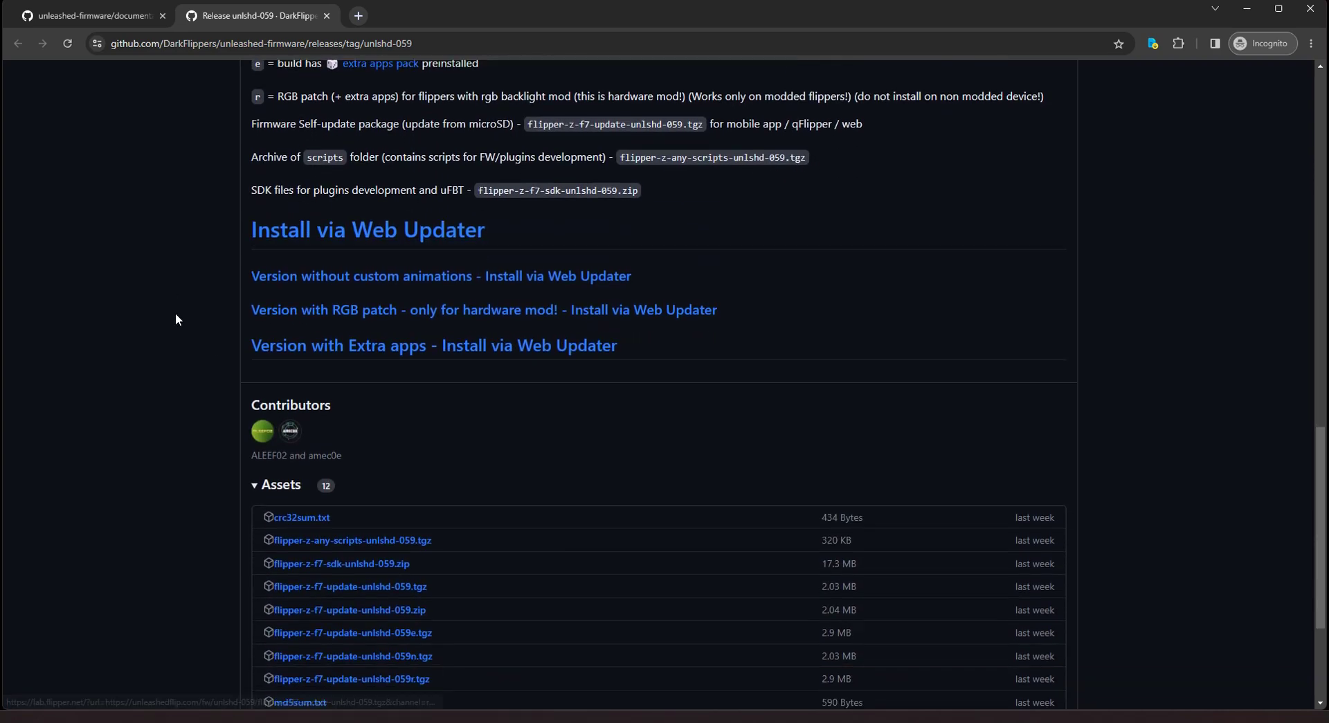
pyautogui.scroll(2, 250, 230)
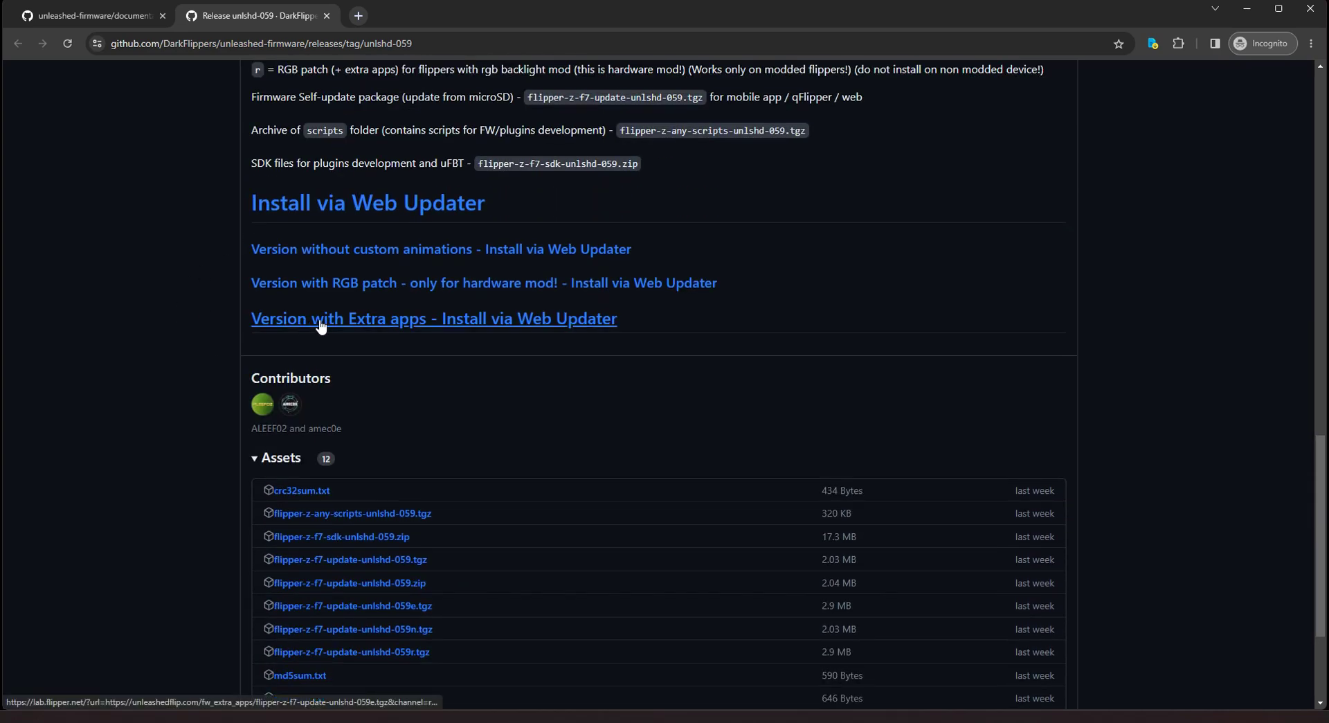
pyautogui.click(565, 325)
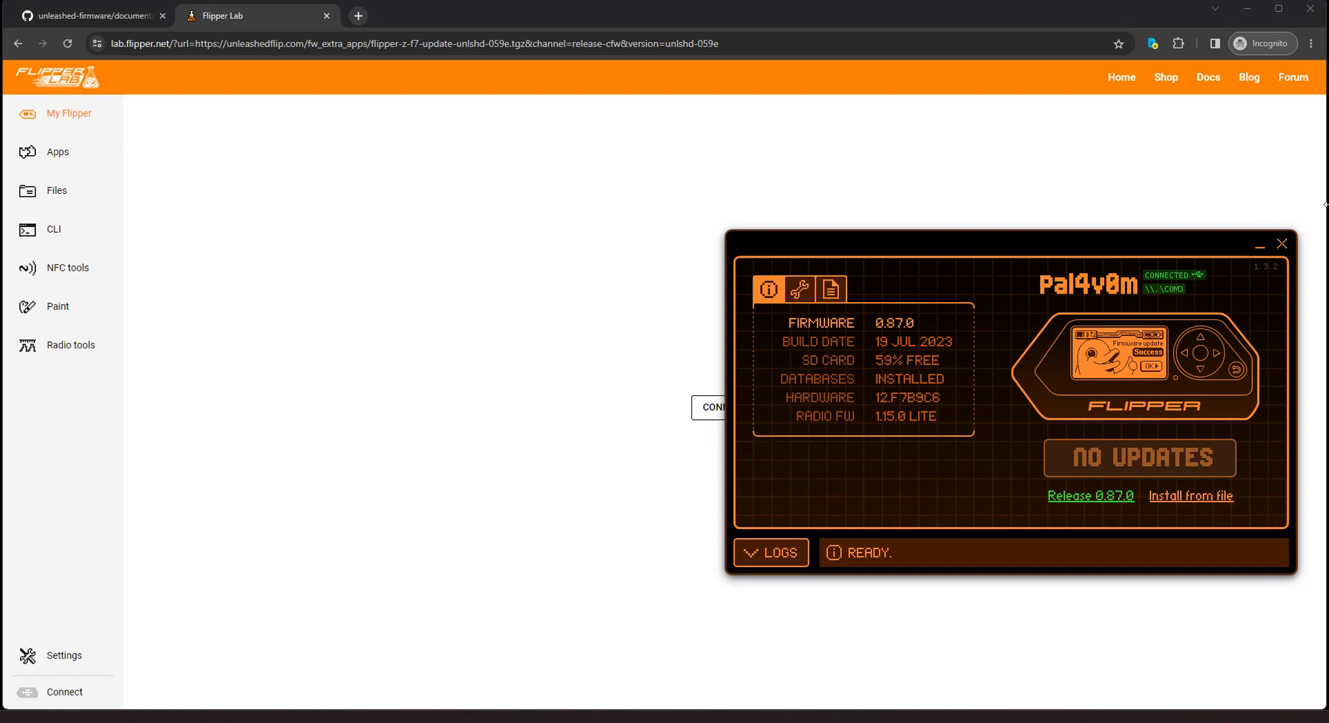
# - Close qFlipper and connect Flipper Lab to the Flipper on serial port COM3
pyautogui.click(1282, 243)
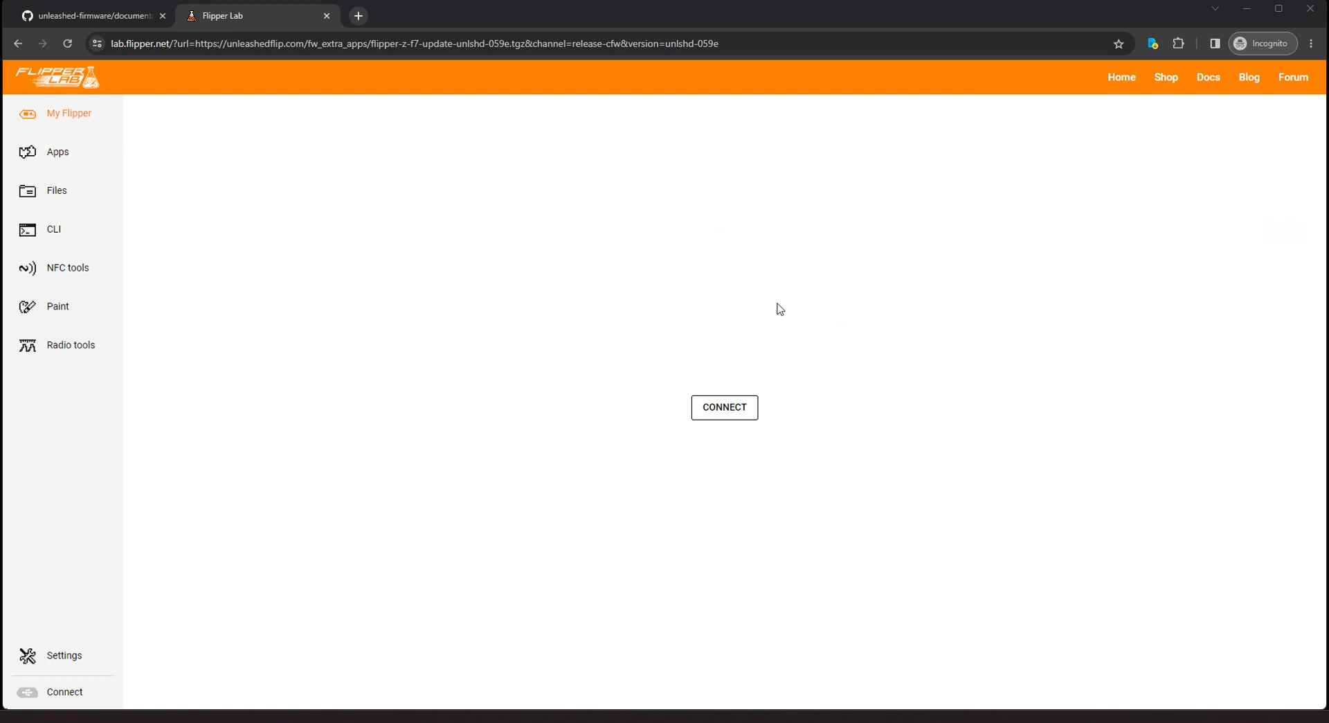
pyautogui.click(731, 414)
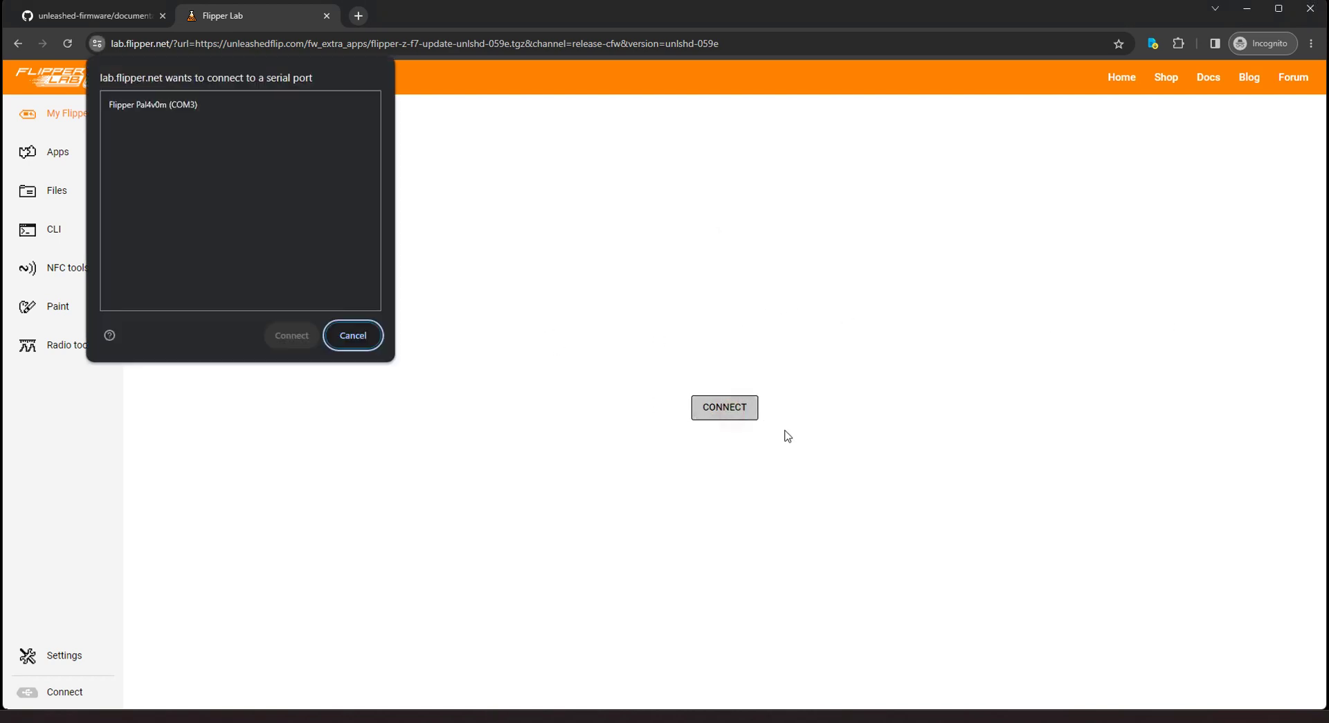
pyautogui.click(127, 107)
pyautogui.click(291, 337)
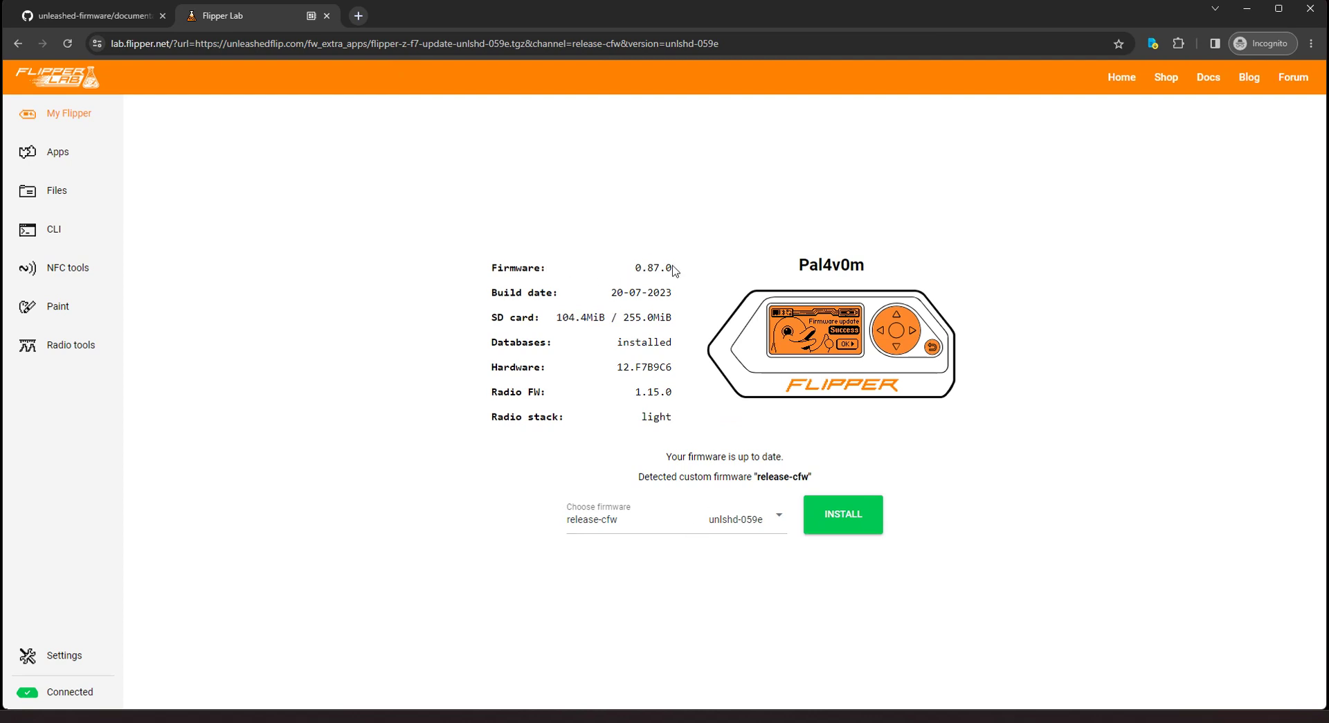
pyautogui.moveTo(673, 268); pyautogui.dragTo(637, 266)
# - Install the unlshd-059e firmware and wait until the Flipper lists it, dated 25-07-2023
pyautogui.click(837, 528)
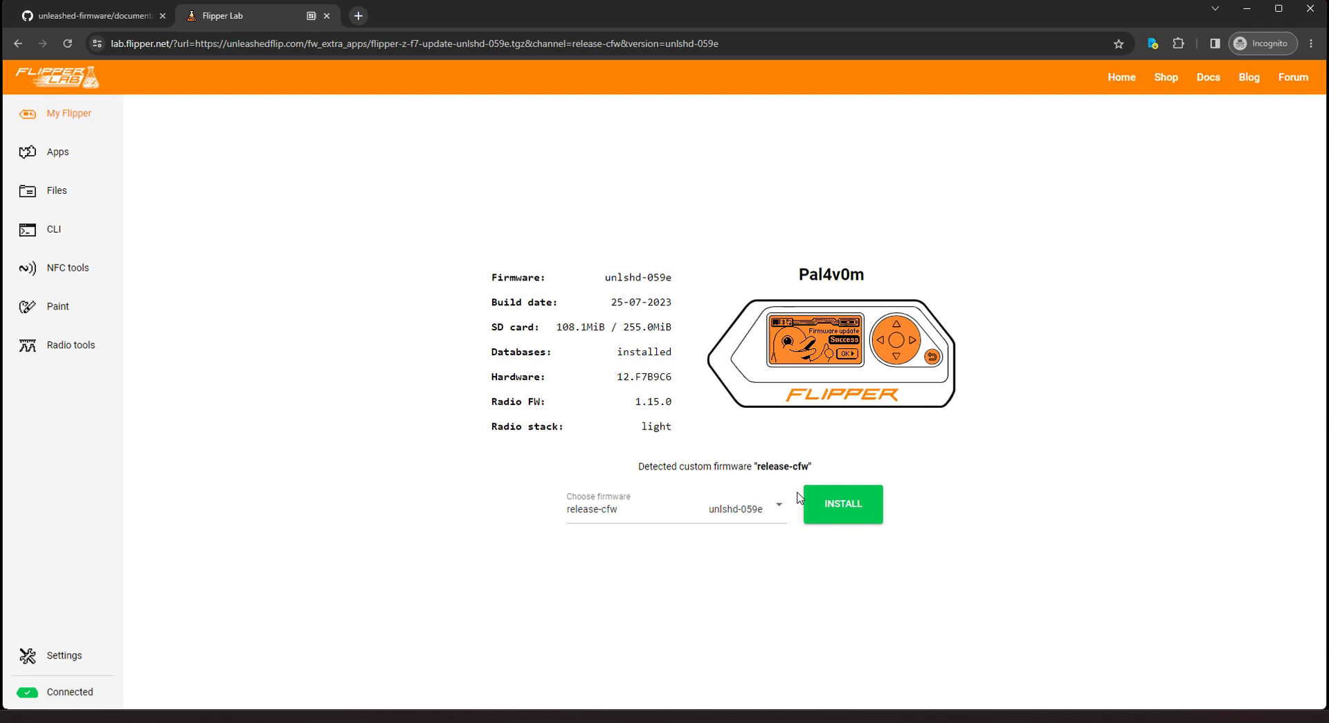
# - Highlight the new unlshd-059e version, browse the SD card's ext folder, and open the CLI
pyautogui.moveTo(678, 278); pyautogui.dragTo(611, 280)
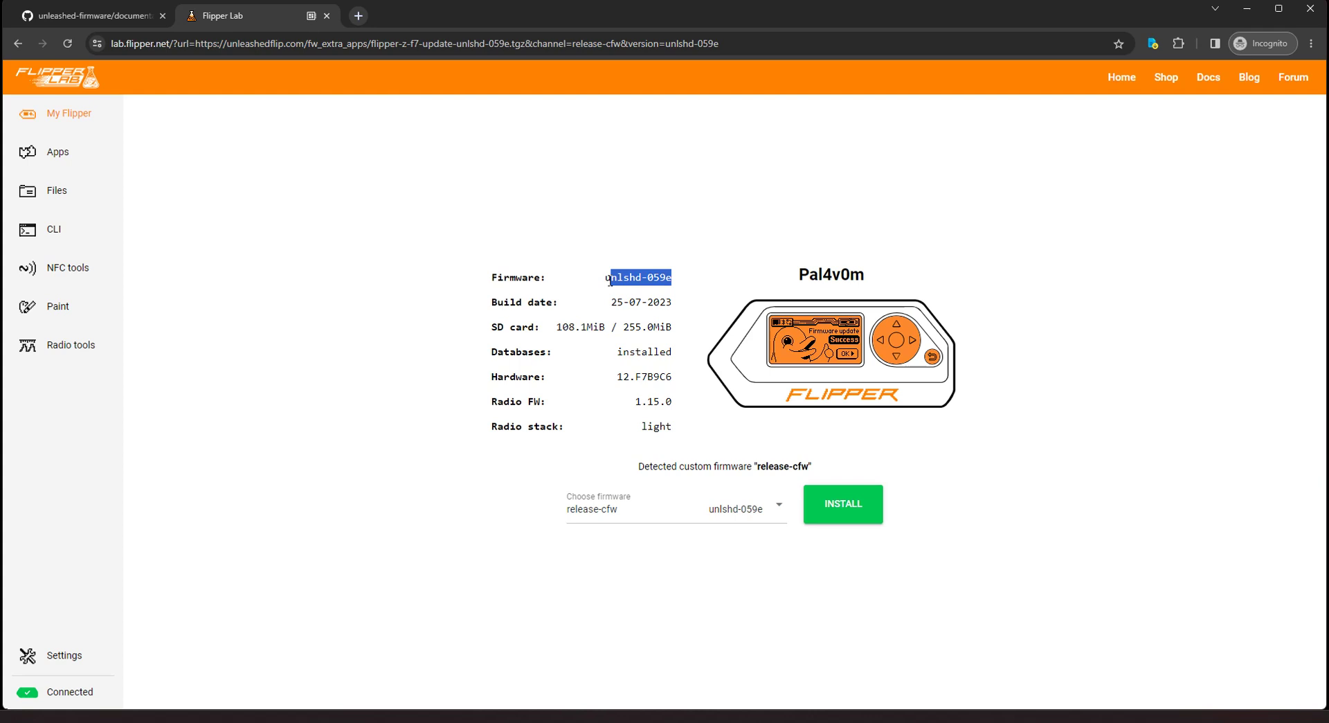
pyautogui.click(72, 167)
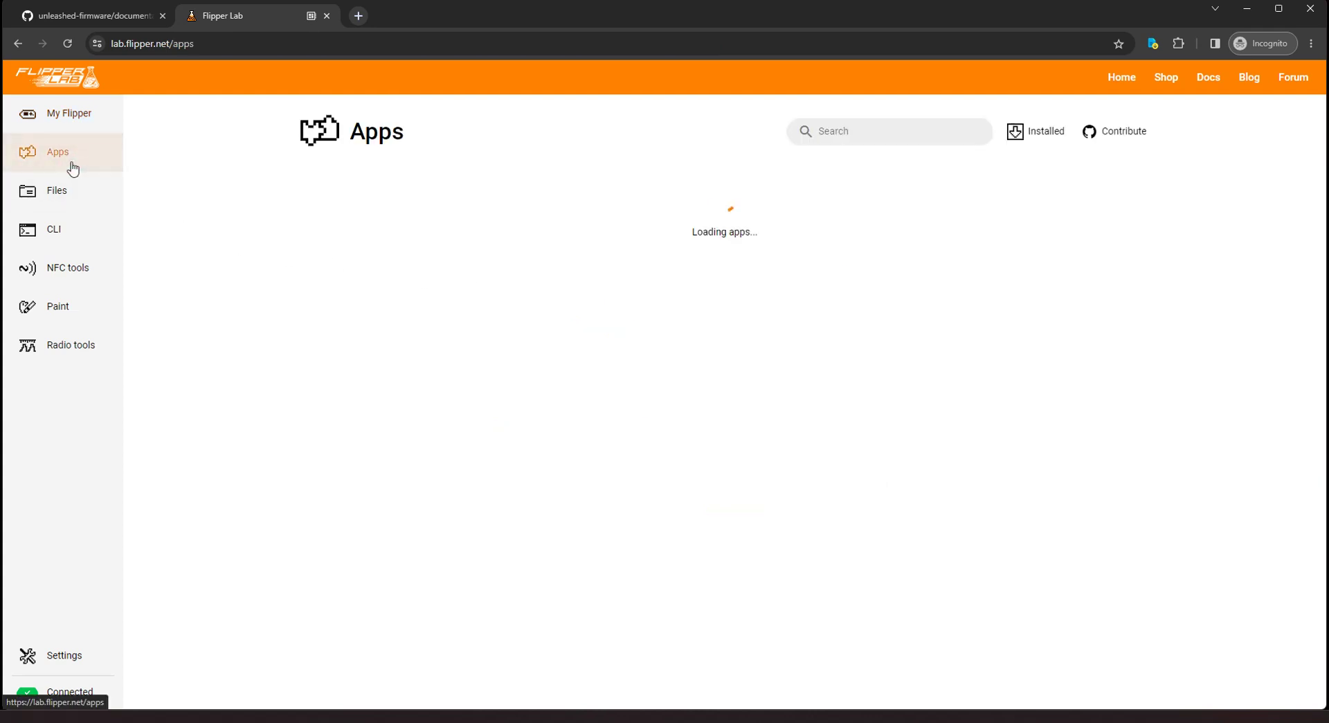
pyautogui.click(101, 196)
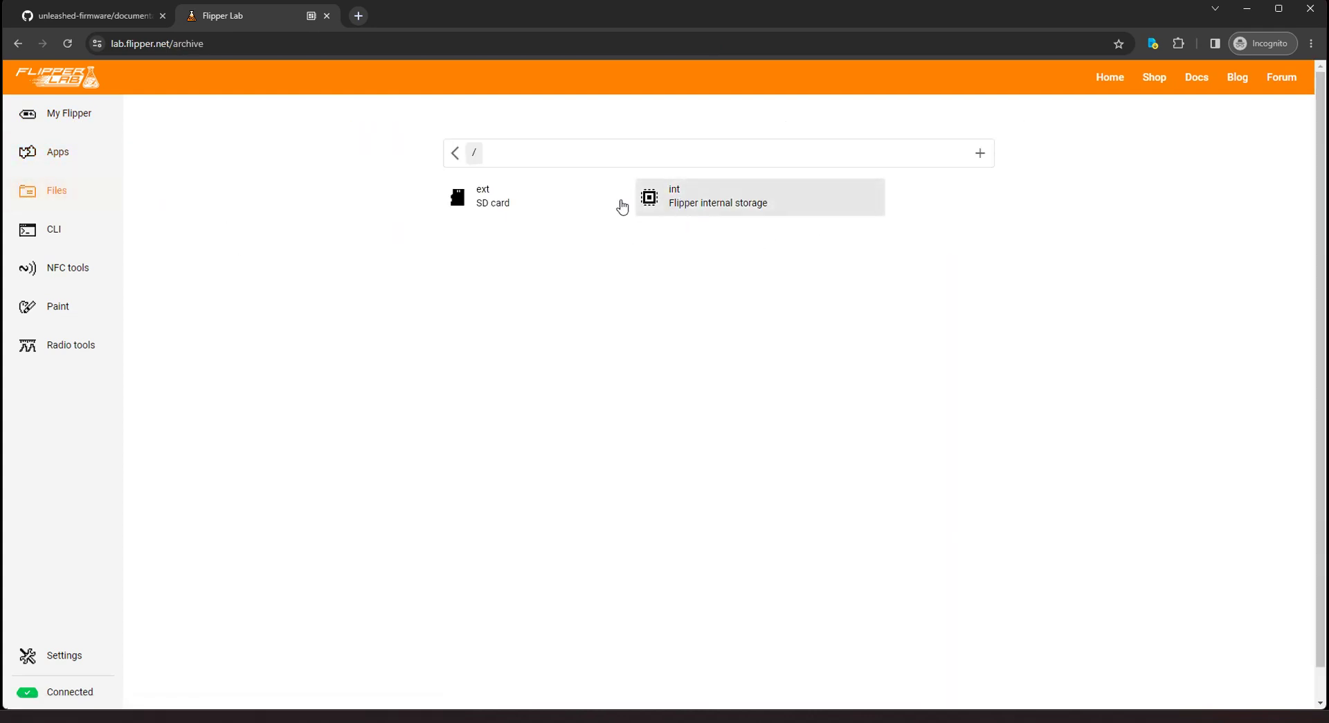
pyautogui.click(476, 203)
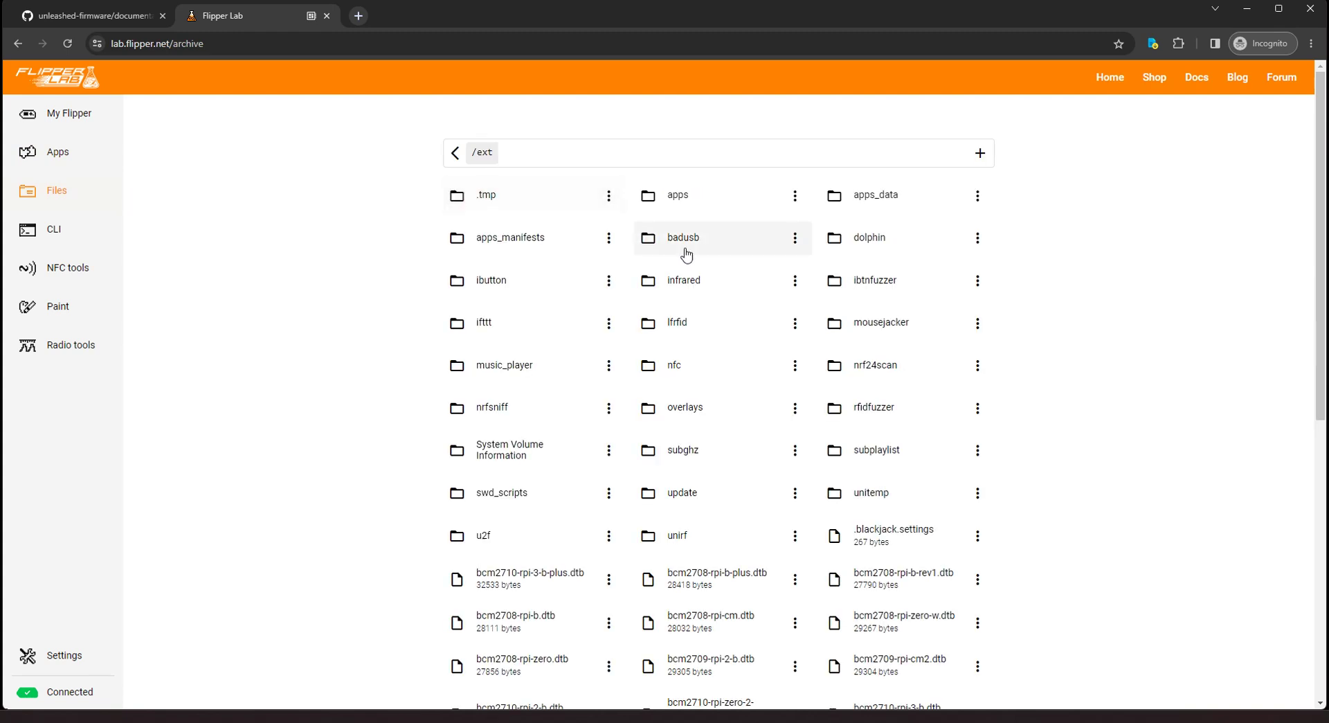
pyautogui.click(43, 240)
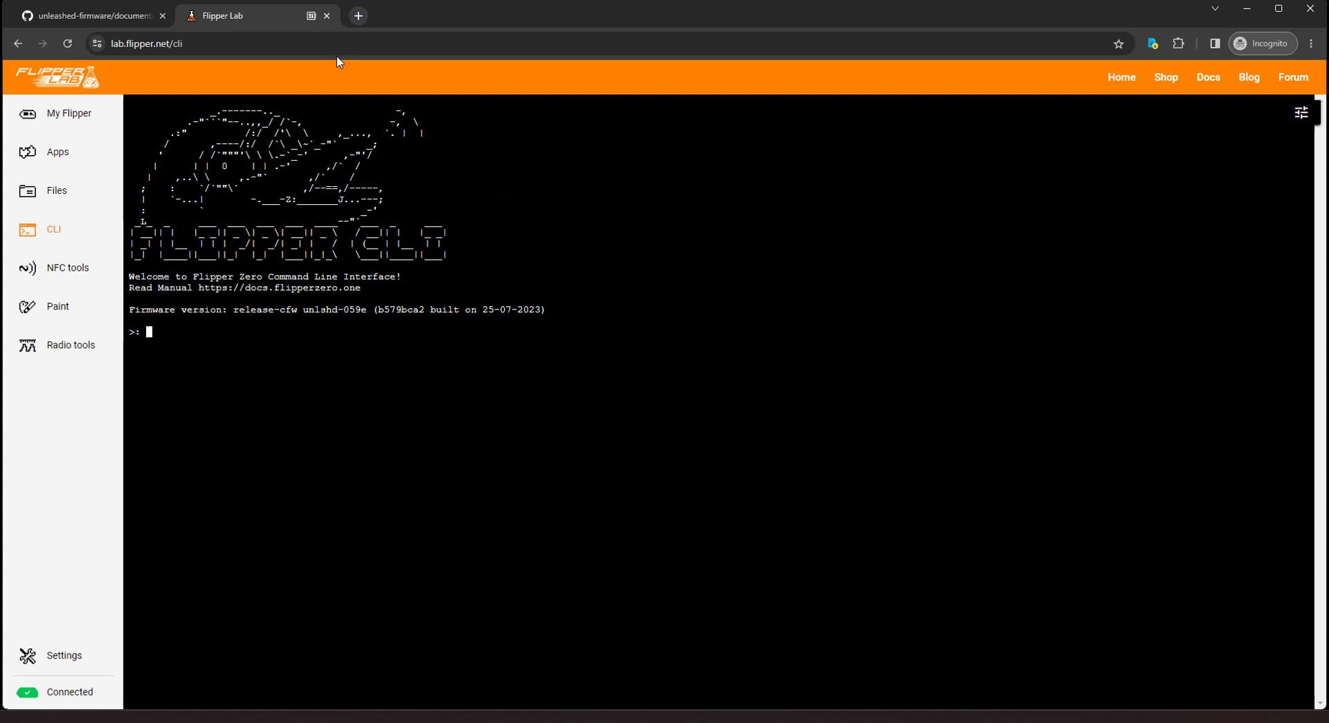
# - Close the Flipper Lab tab and go to the unlshd-059 Releases page, down to its Assets
pyautogui.click(327, 18)
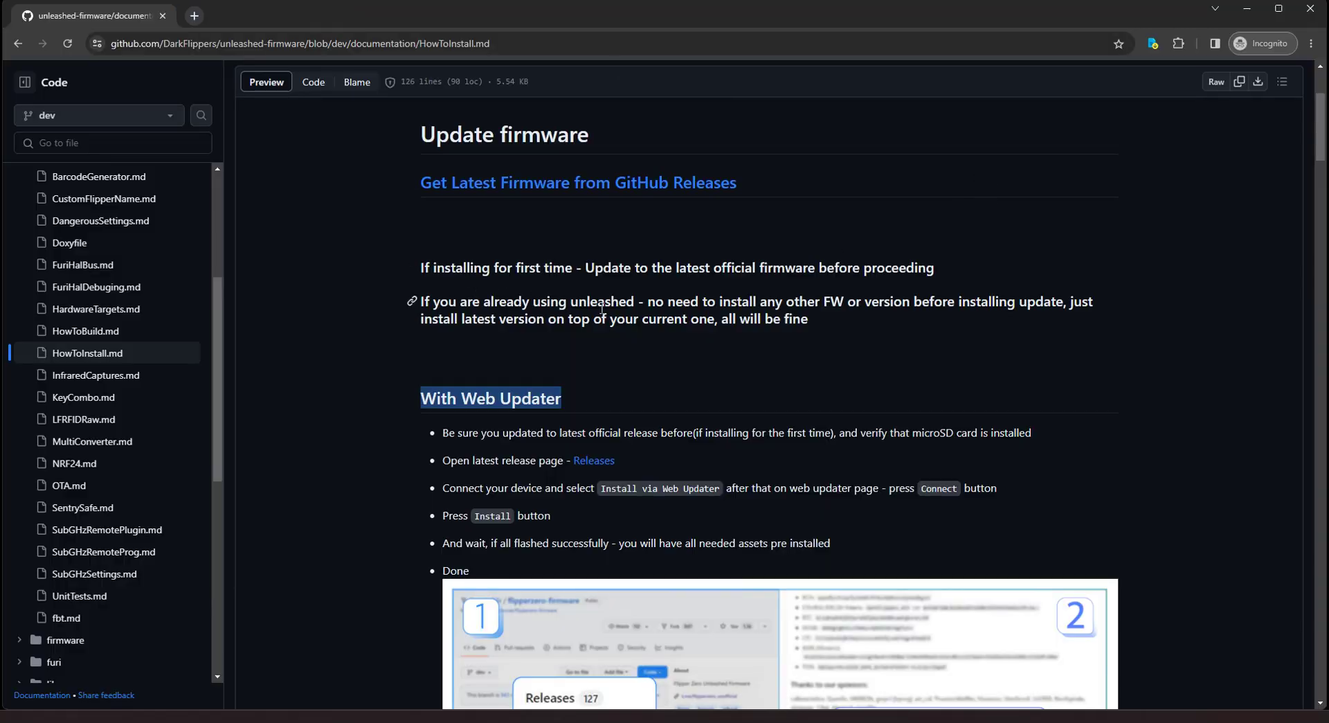
pyautogui.scroll(2, 654, 259)
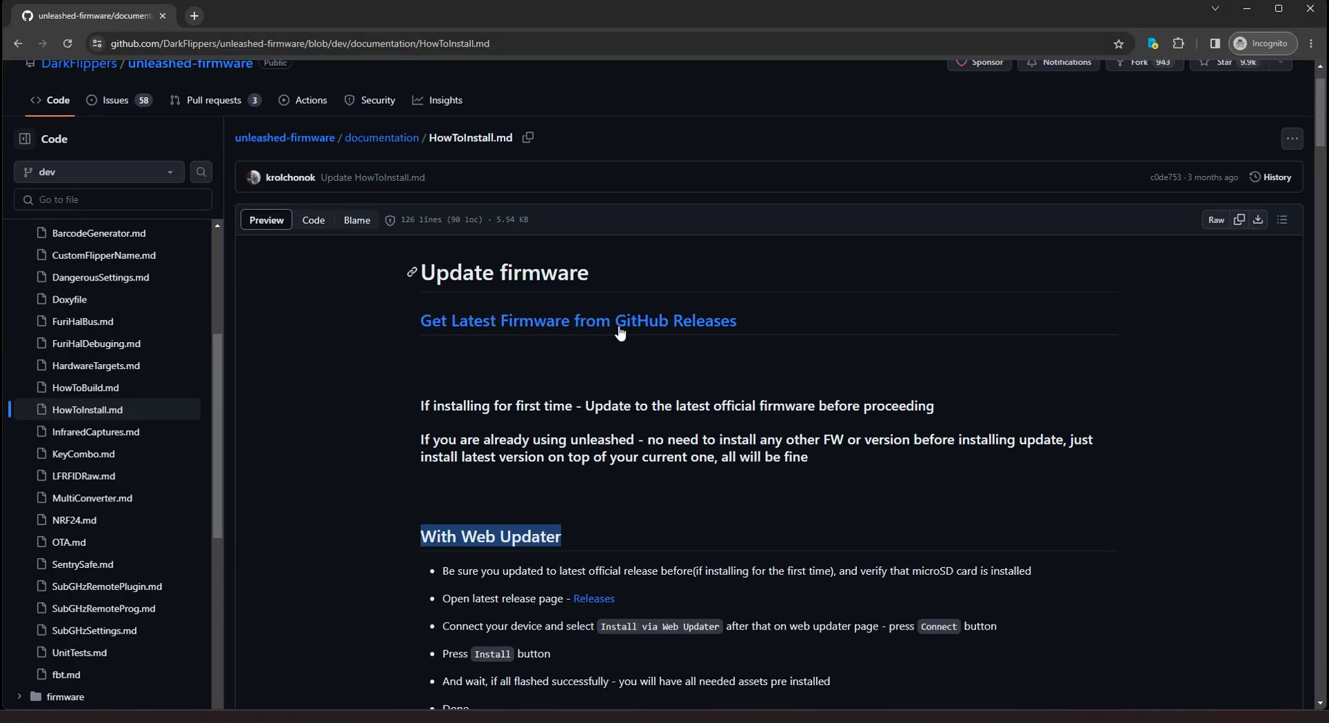
pyautogui.scroll(-2, 600, 498)
pyautogui.click(602, 465)
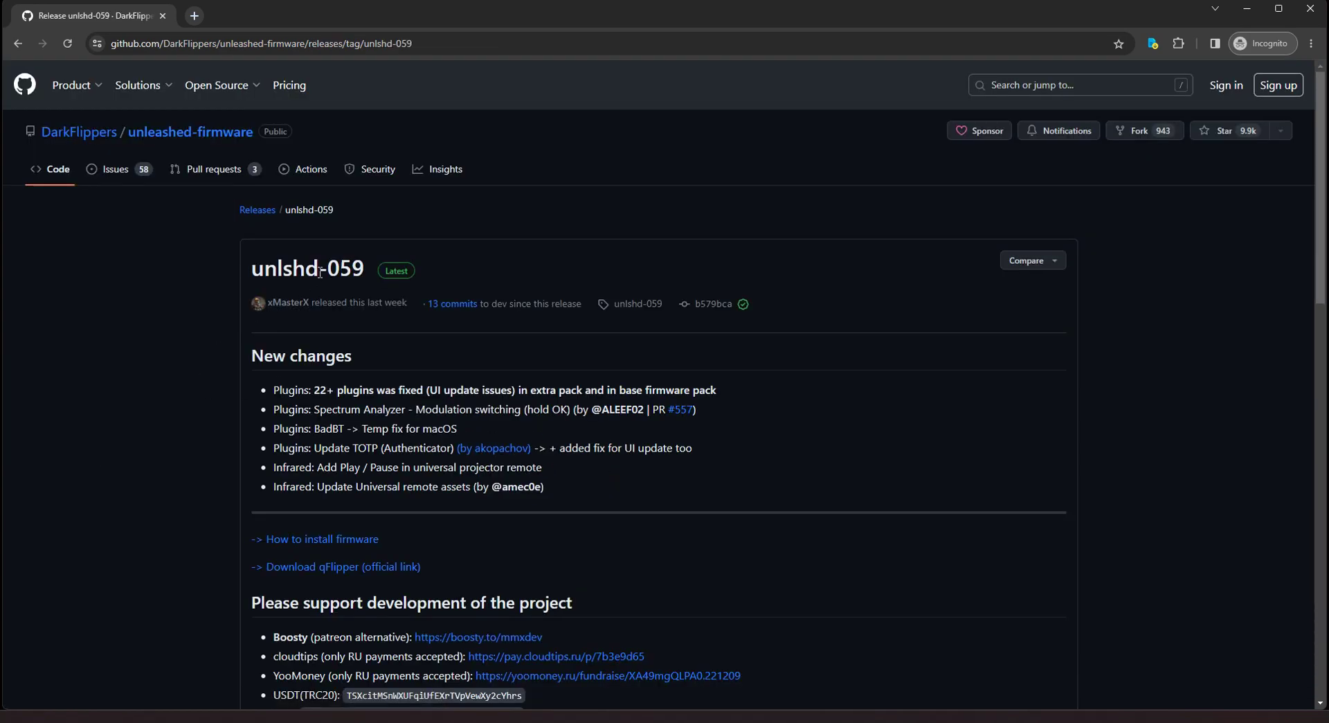
pyautogui.scroll(-18, 326, 269)
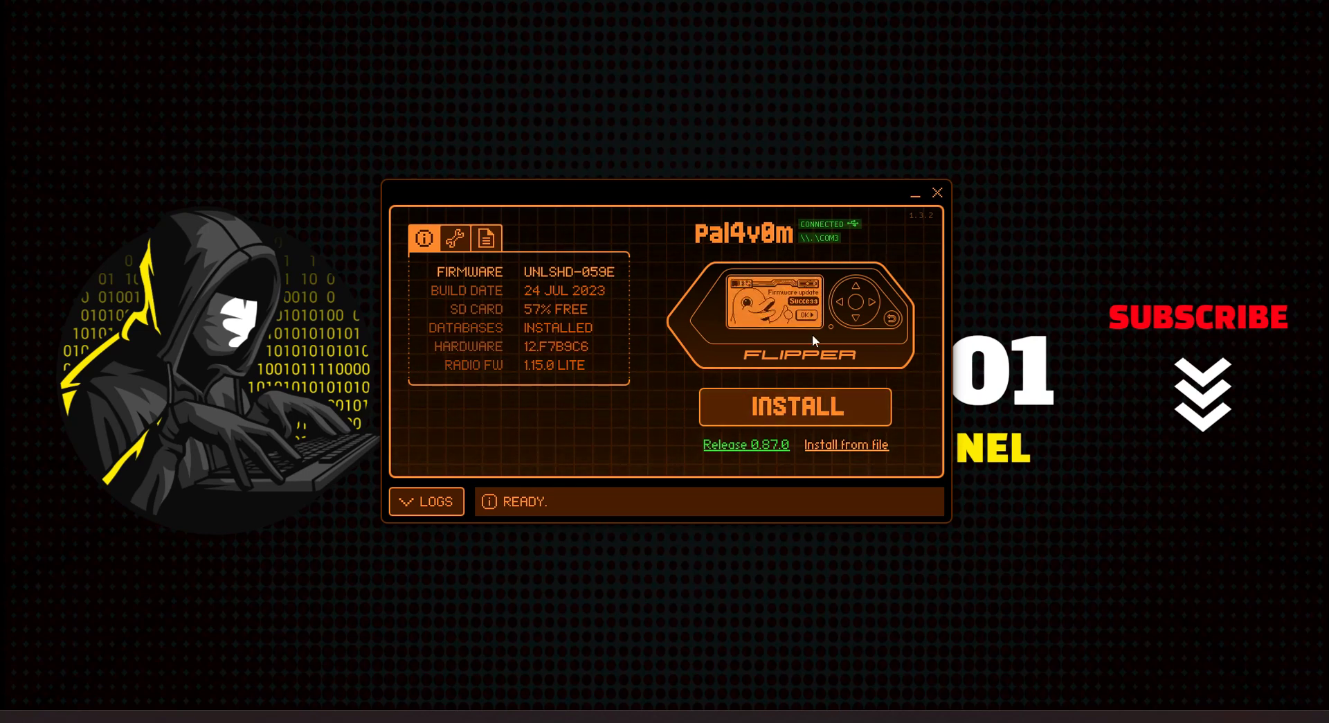
# - Install flipper-z-f7-update-unlshd-059.tgz from Downloads using Install from file
pyautogui.click(836, 444)
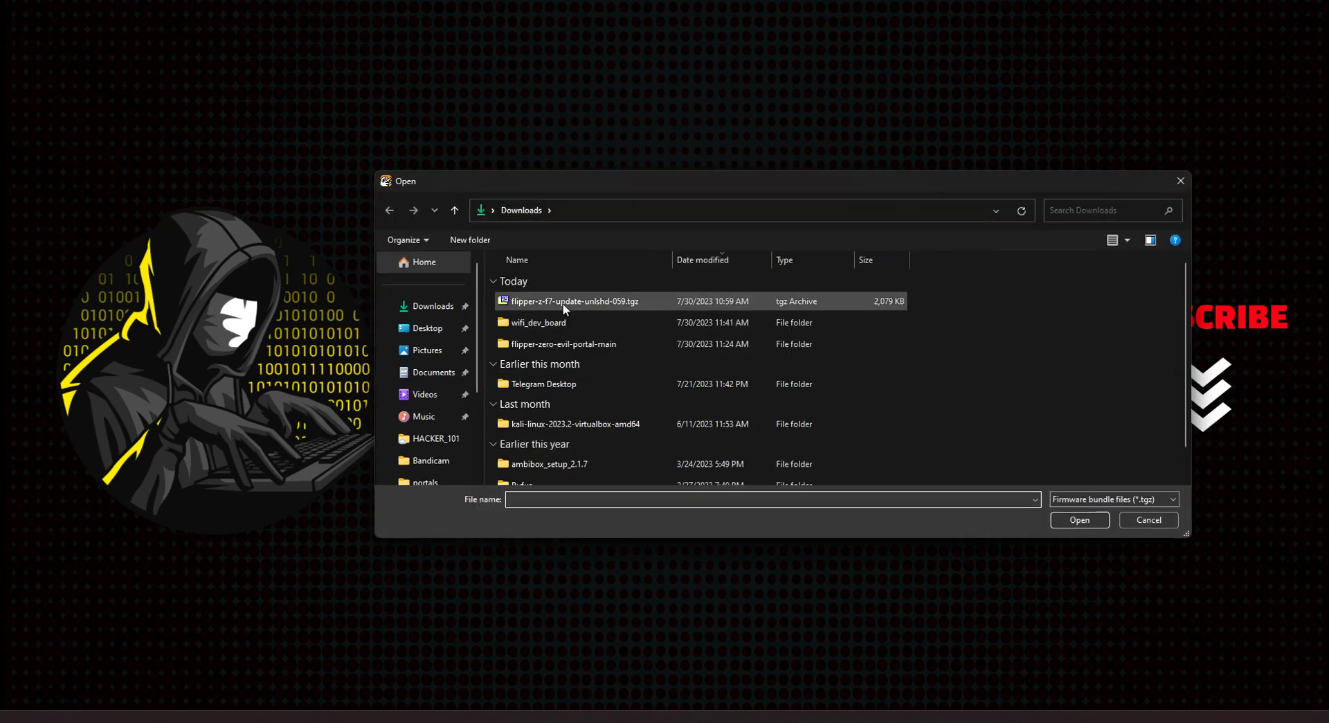
pyautogui.click(556, 303)
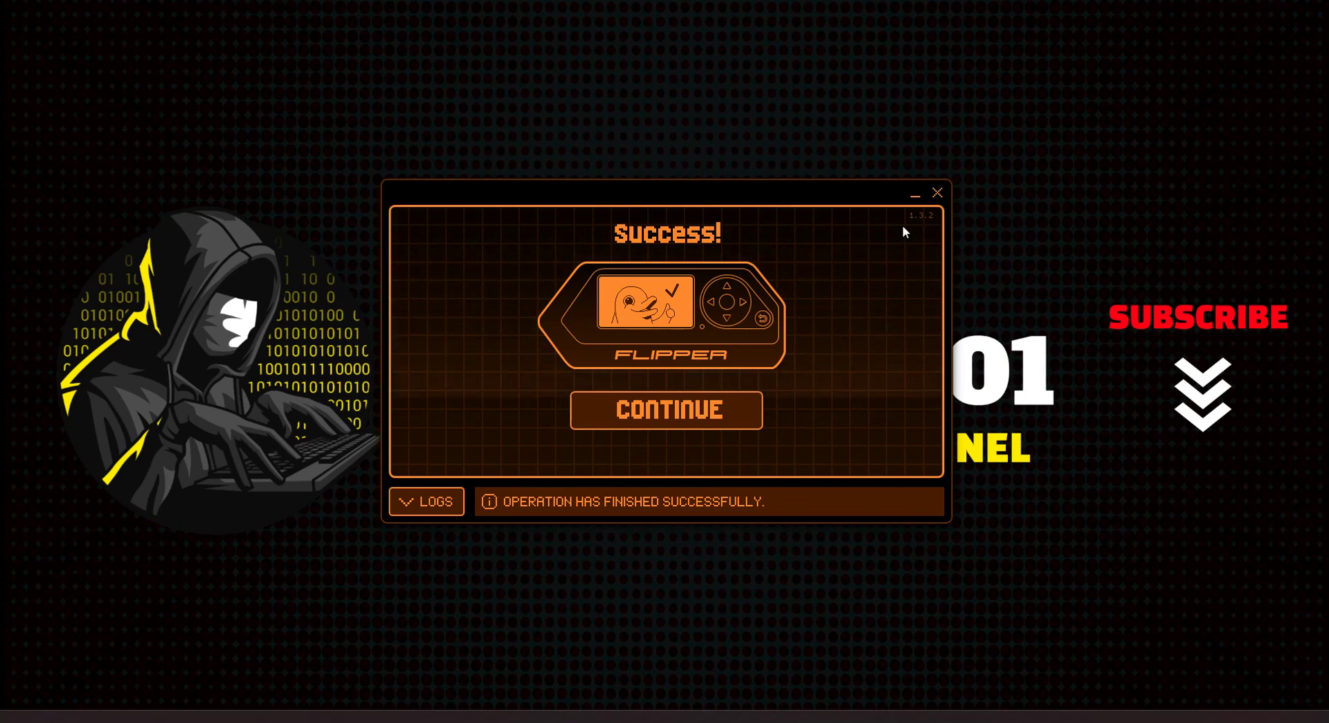
# - Continue from the Success screen back to the device overview showing UNLSHD-059
pyautogui.click(669, 410)
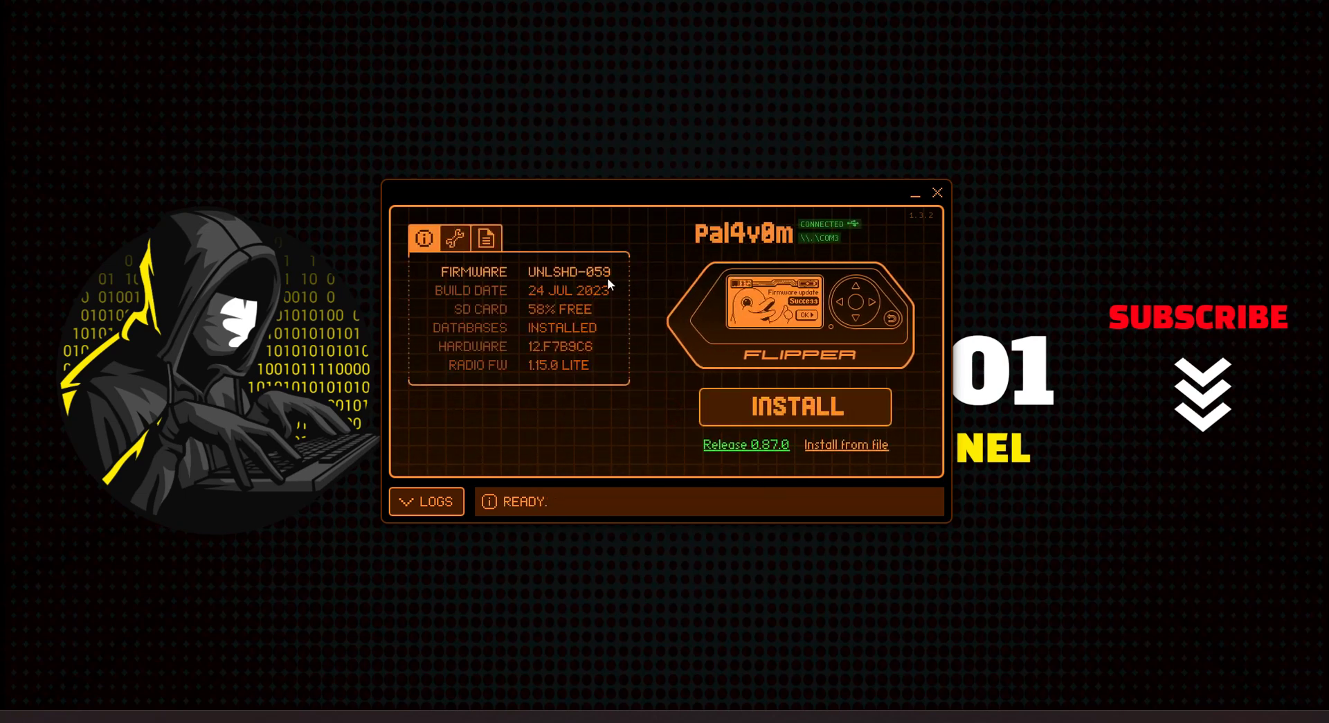